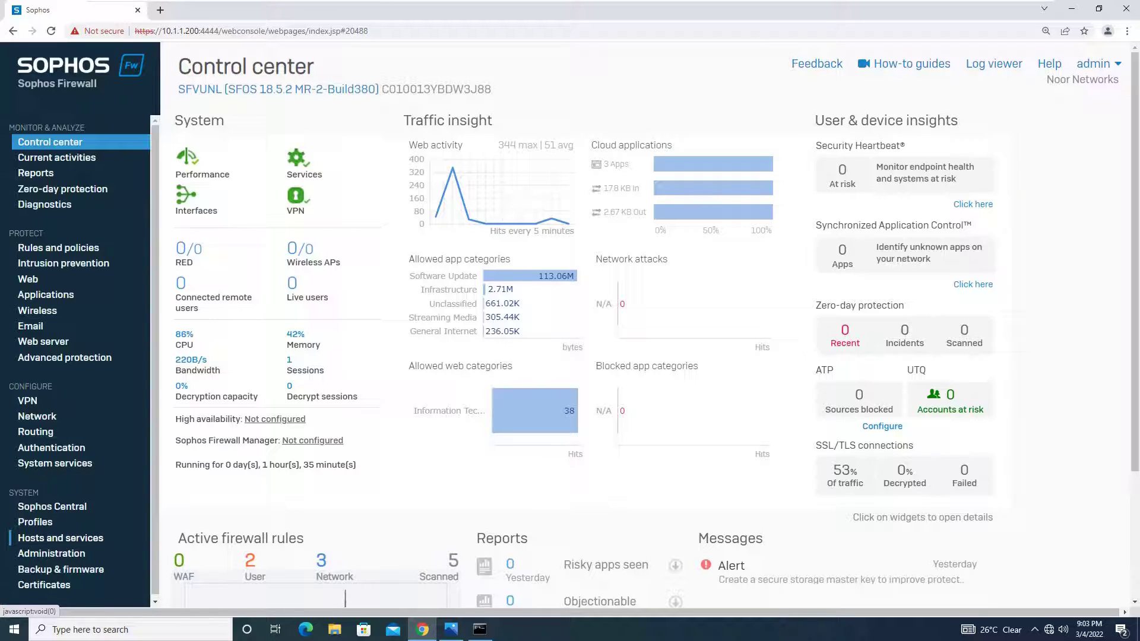
Examine the country groups in Hosts and services and the network layout in the Sophos LAB diagram.
{"action": "left_click", "coordinate": [60, 537]}
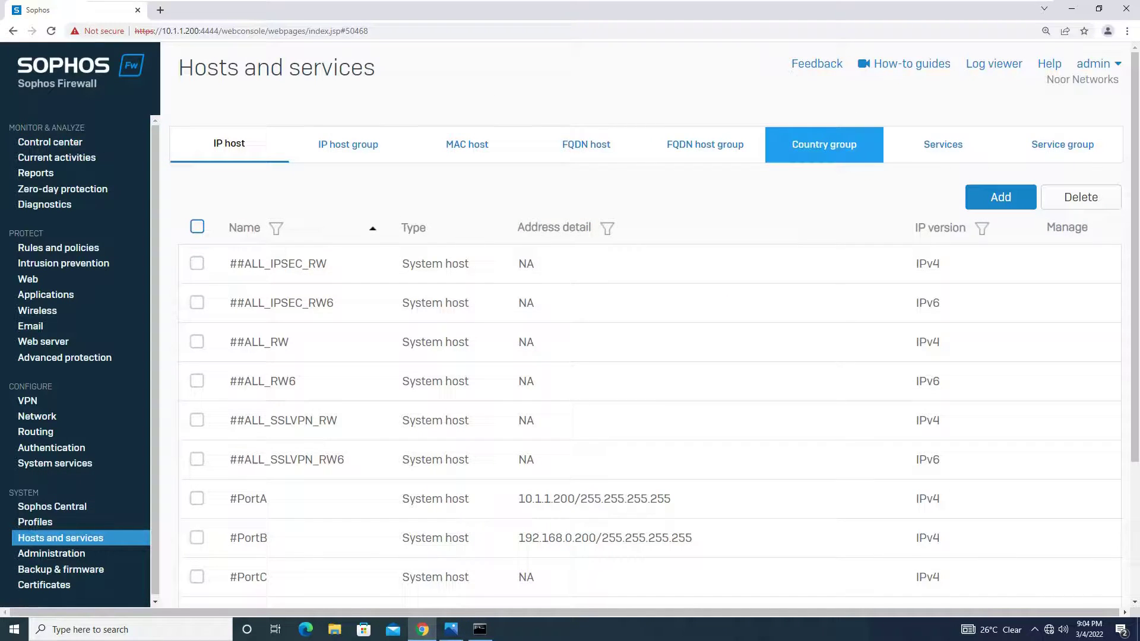
{"action": "left_click", "coordinate": [855, 149]}
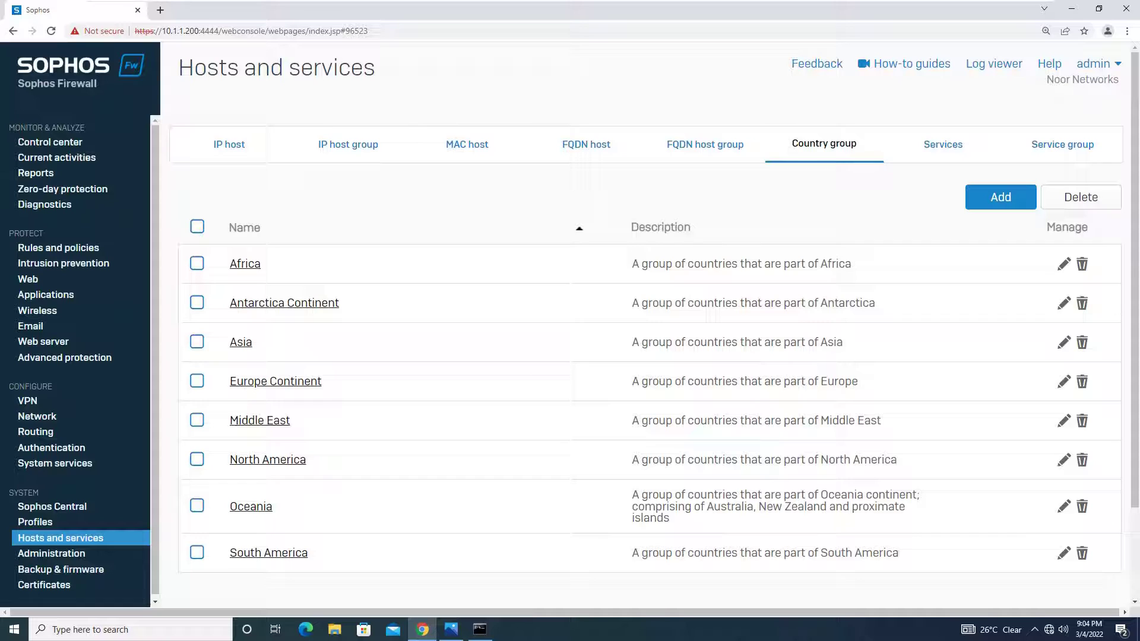
{"action": "key", "text": "alt+Tab"}
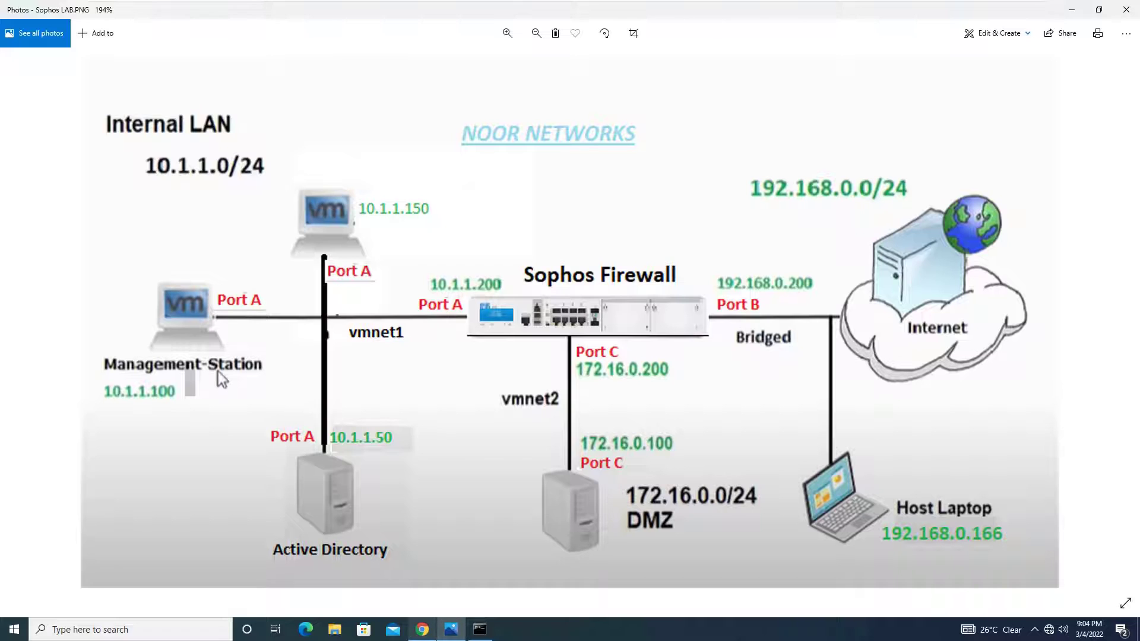
{"action": "key", "text": "alt+Tab"}
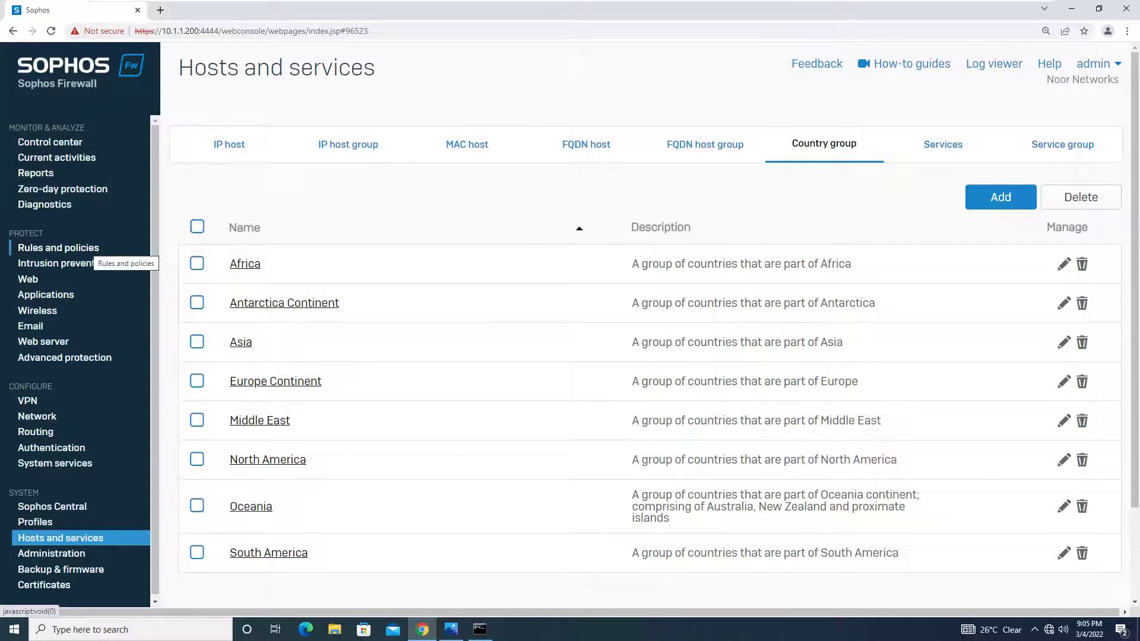
Start a new IPv4 firewall rule and name it Client-PC1-to-WAN.
{"action": "left_click", "coordinate": [89, 248]}
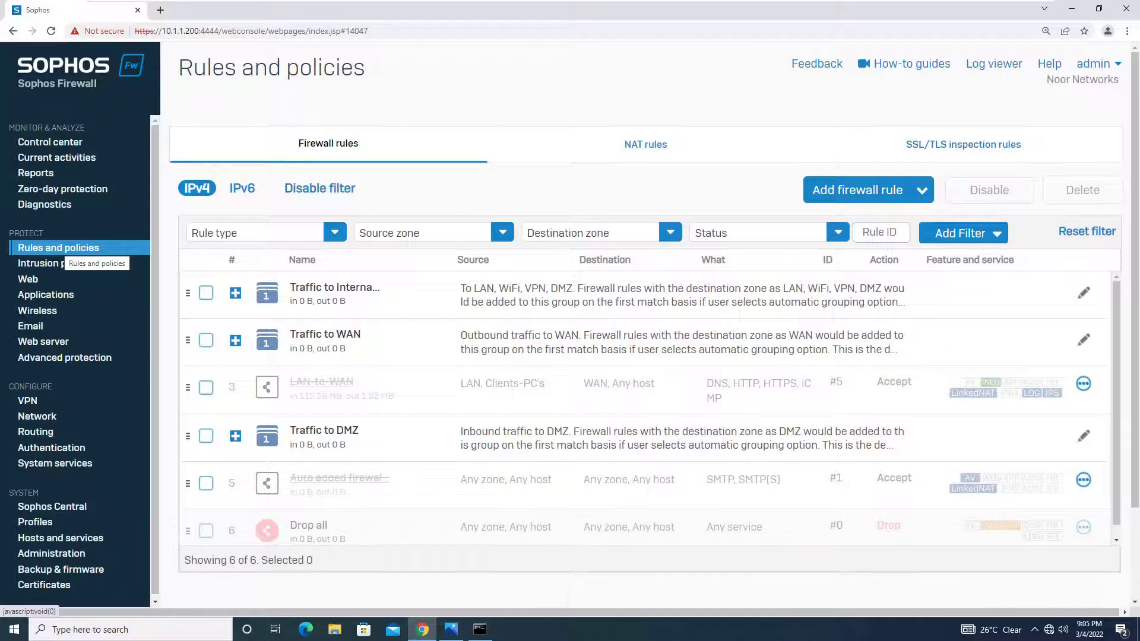
{"action": "left_click", "coordinate": [867, 190]}
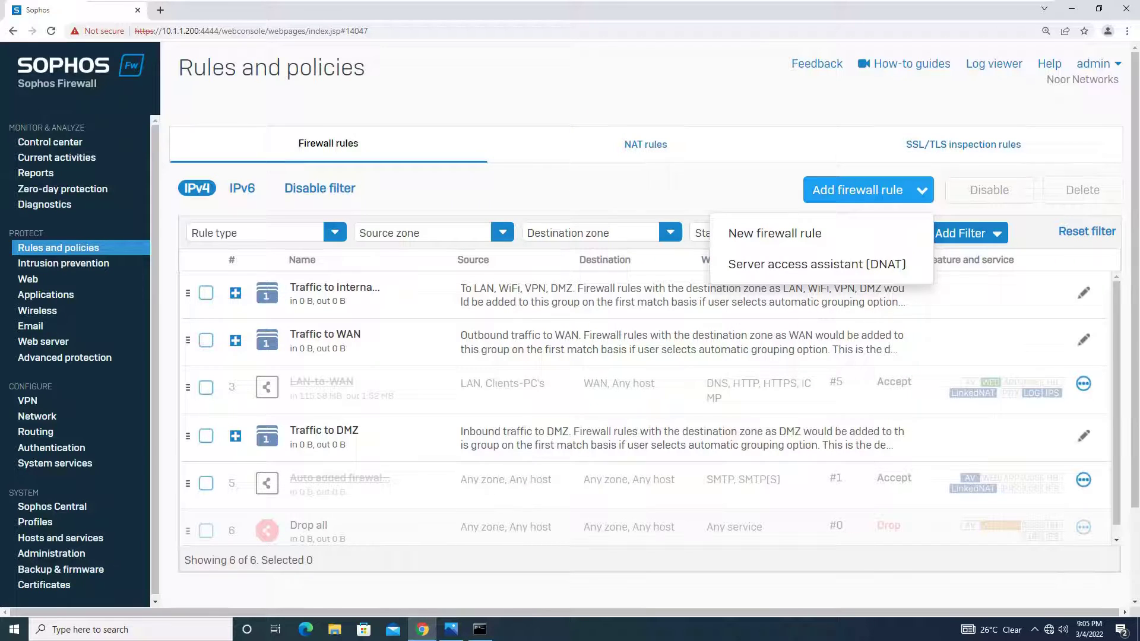
{"action": "left_click", "coordinate": [775, 233]}
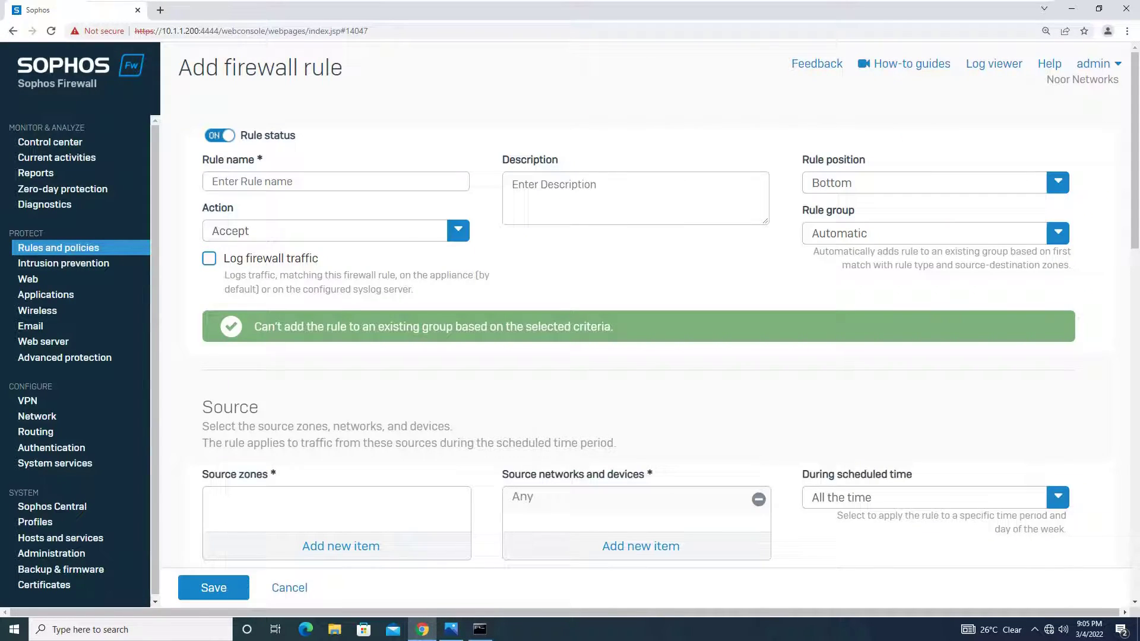
{"action": "left_click", "coordinate": [237, 181]}
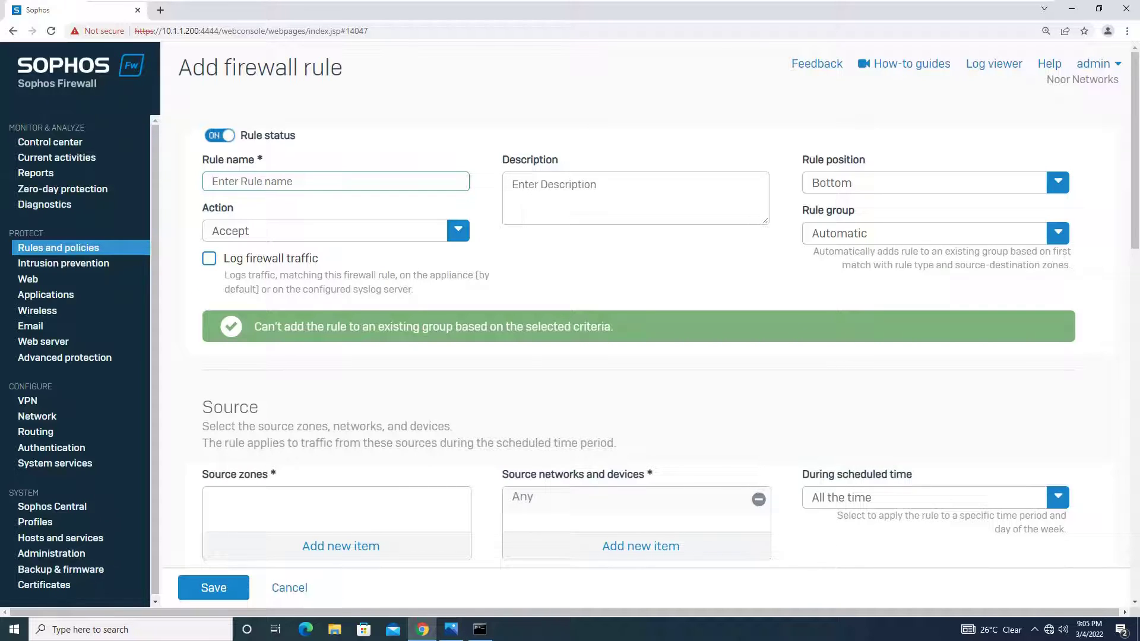
{"action": "type", "text": "Client-PC1-to-WAN"}
Set the rule position to Top and the rule group to None, and enable logging of firewall traffic.
{"action": "left_click", "coordinate": [935, 183]}
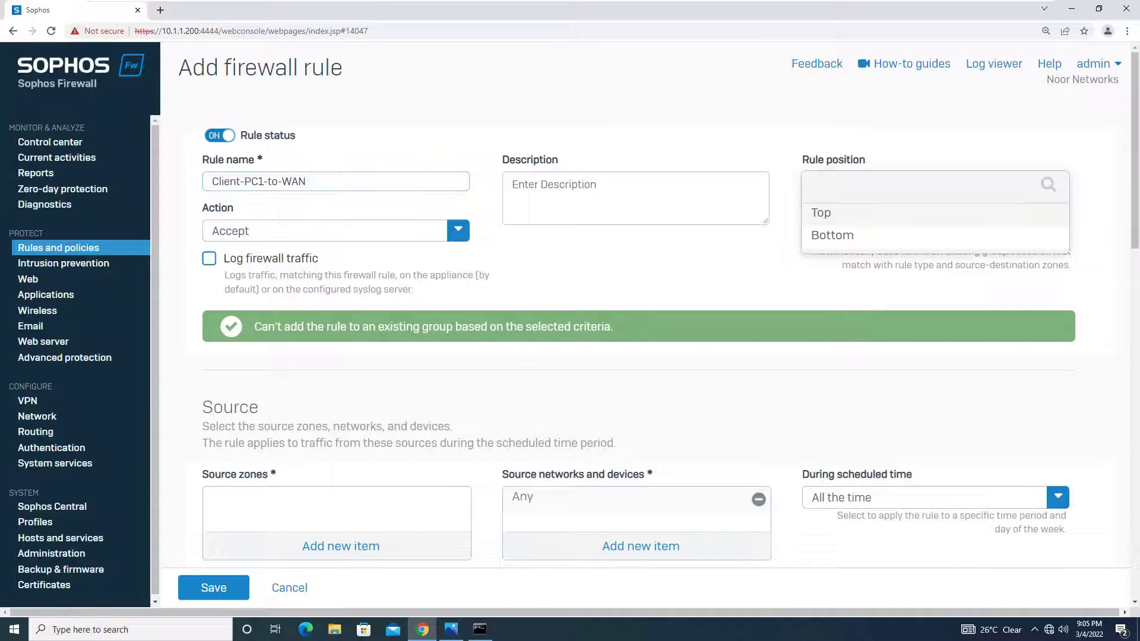
{"action": "key", "text": "Return"}
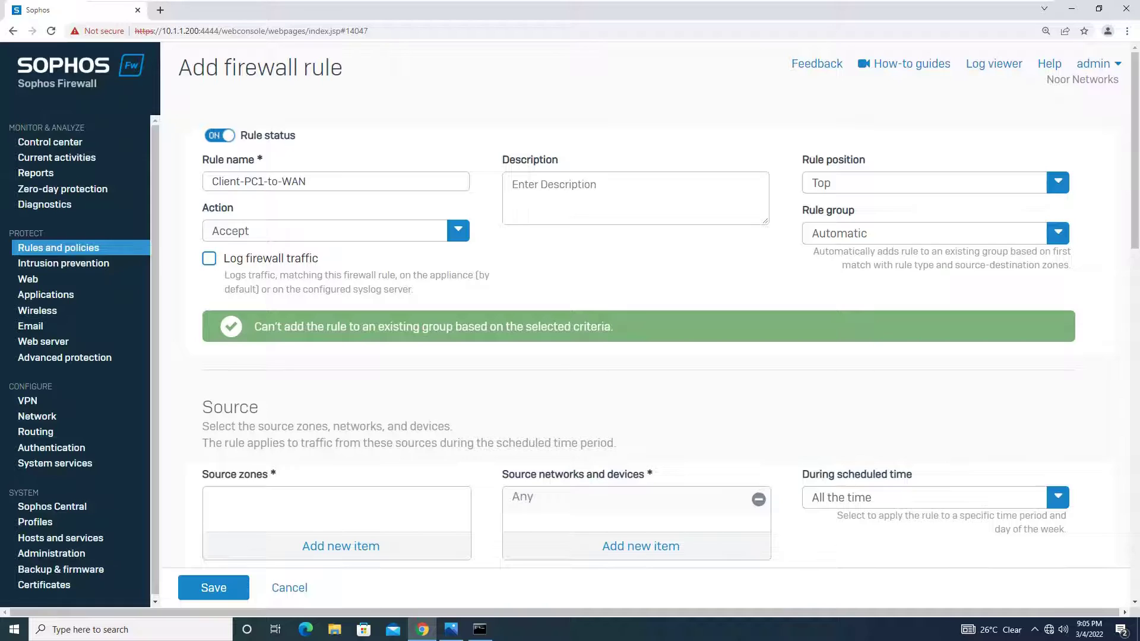
{"action": "left_click", "coordinate": [935, 234]}
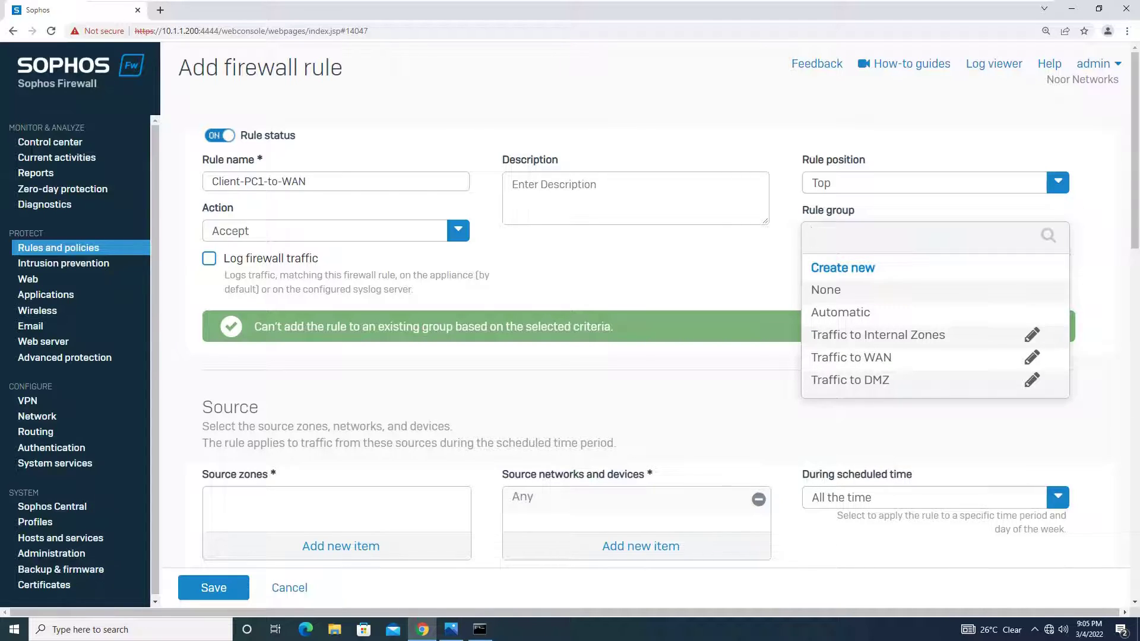
{"action": "left_click", "coordinate": [826, 289]}
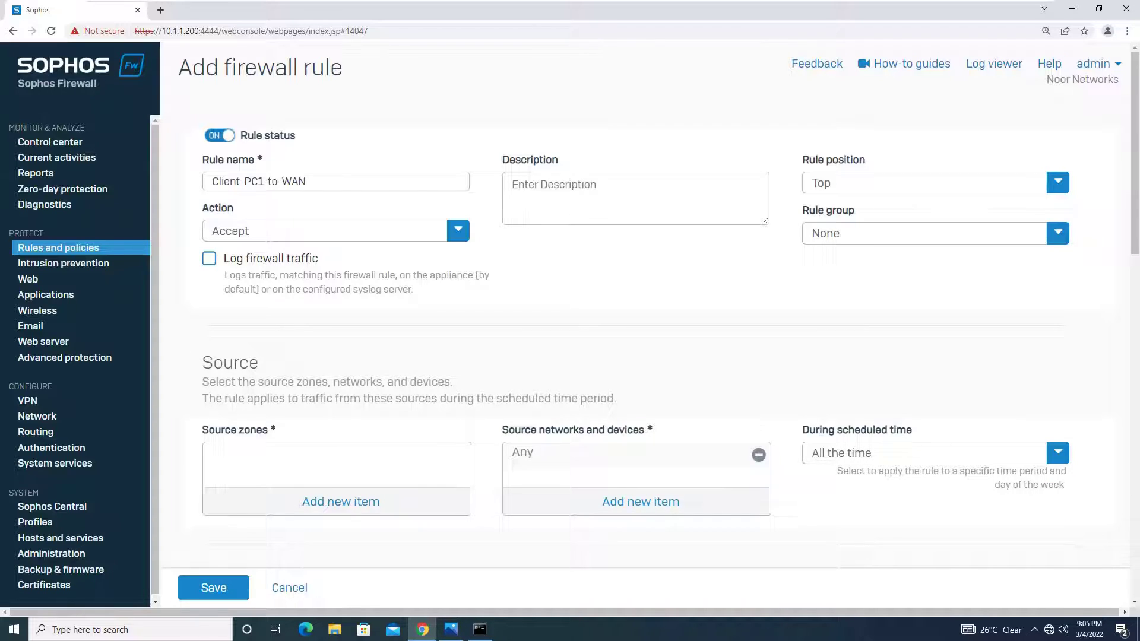
{"action": "left_click", "coordinate": [209, 259]}
Set the rule's source zone to LAN and its source network to the Client-PC1 host.
{"action": "left_click", "coordinate": [337, 464]}
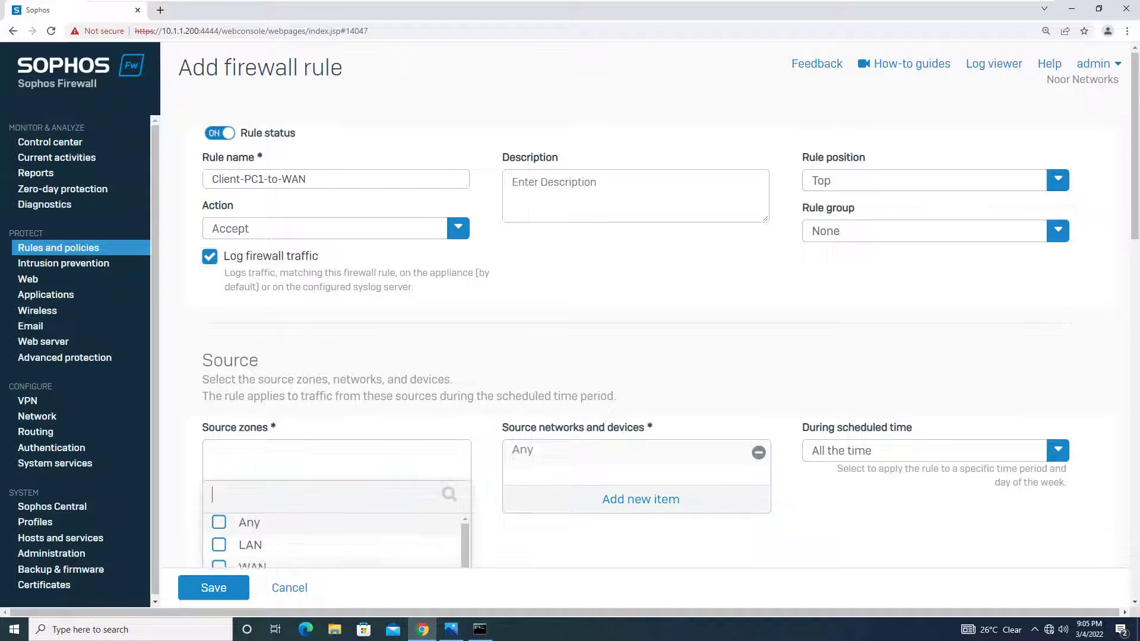
{"action": "left_click", "coordinate": [250, 453]}
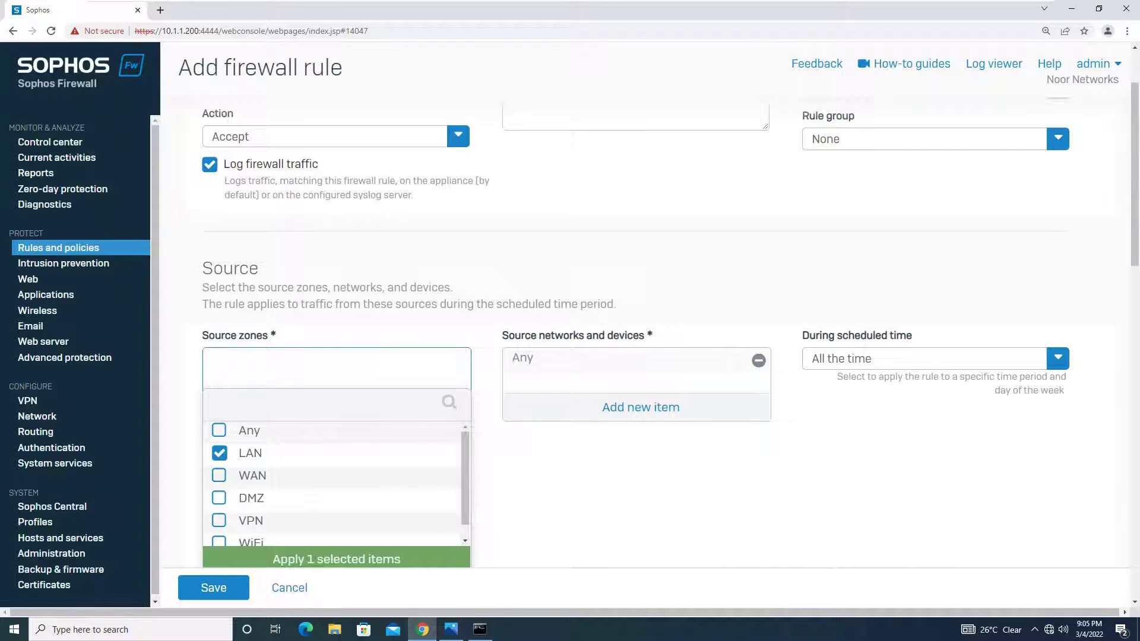
{"action": "left_click", "coordinate": [336, 559]}
{"action": "left_click", "coordinate": [635, 368]}
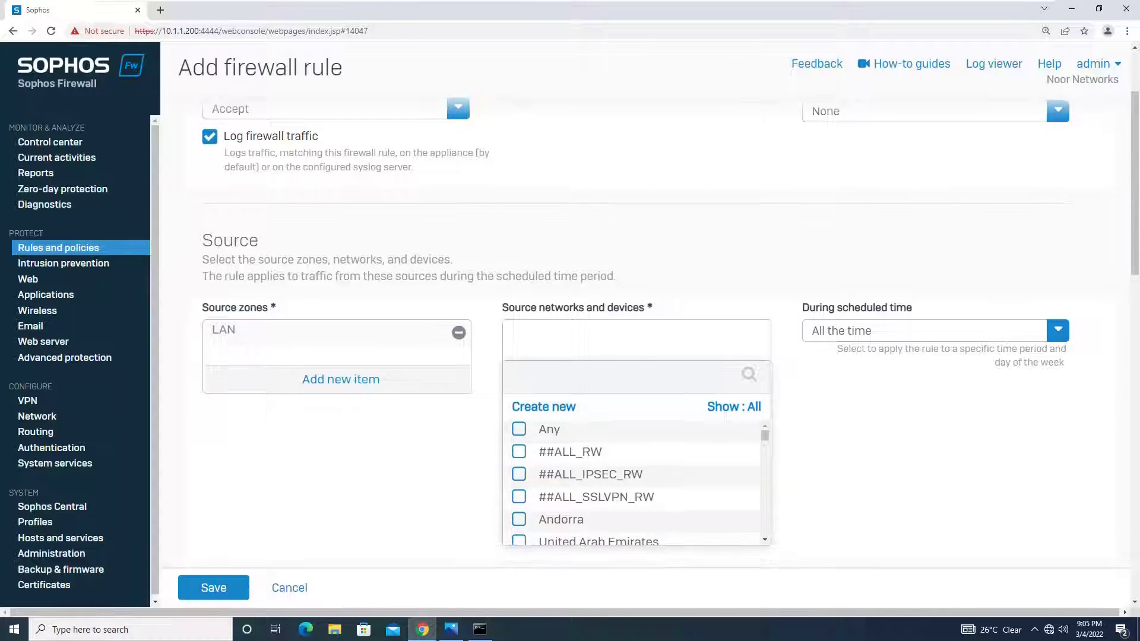
{"action": "type", "text": "Client"}
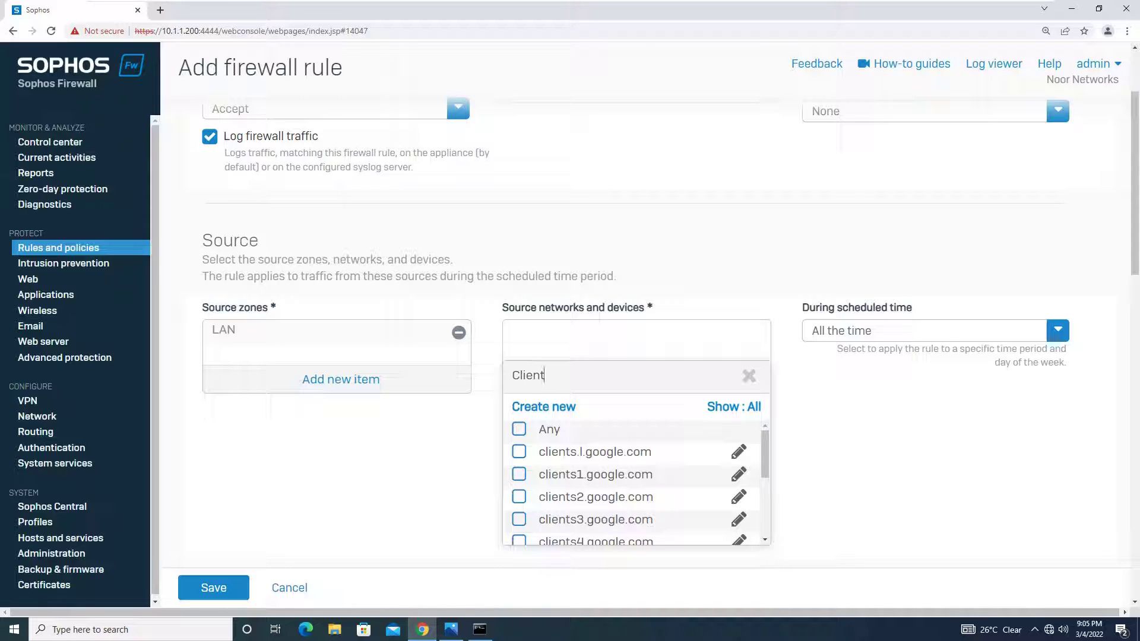
{"action": "type", "text": "-PC"}
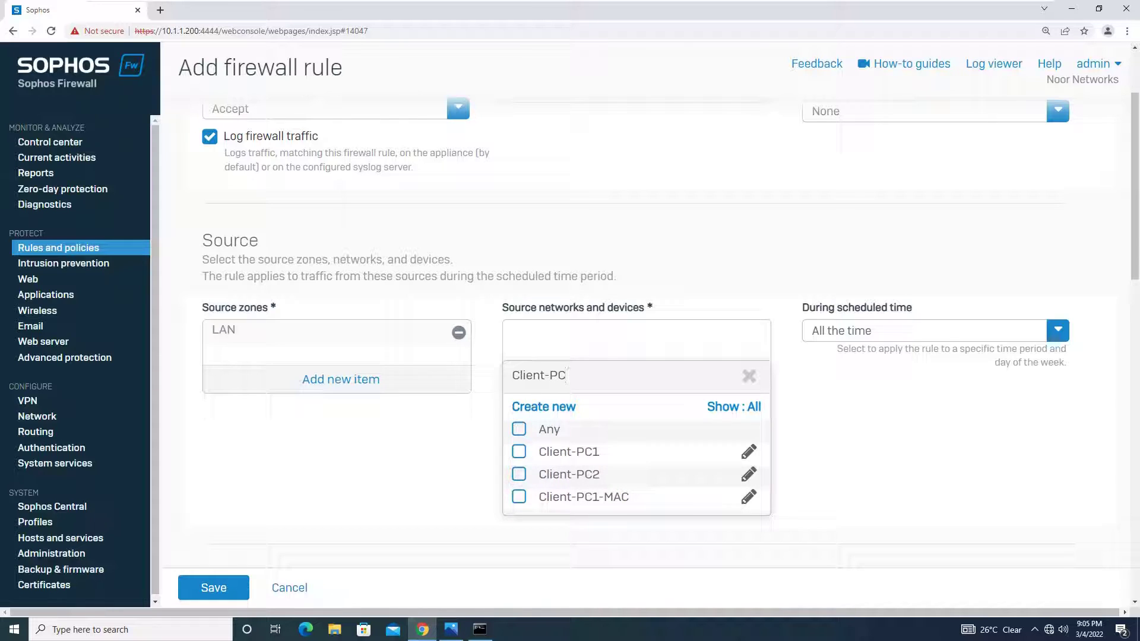
{"action": "type", "text": "1"}
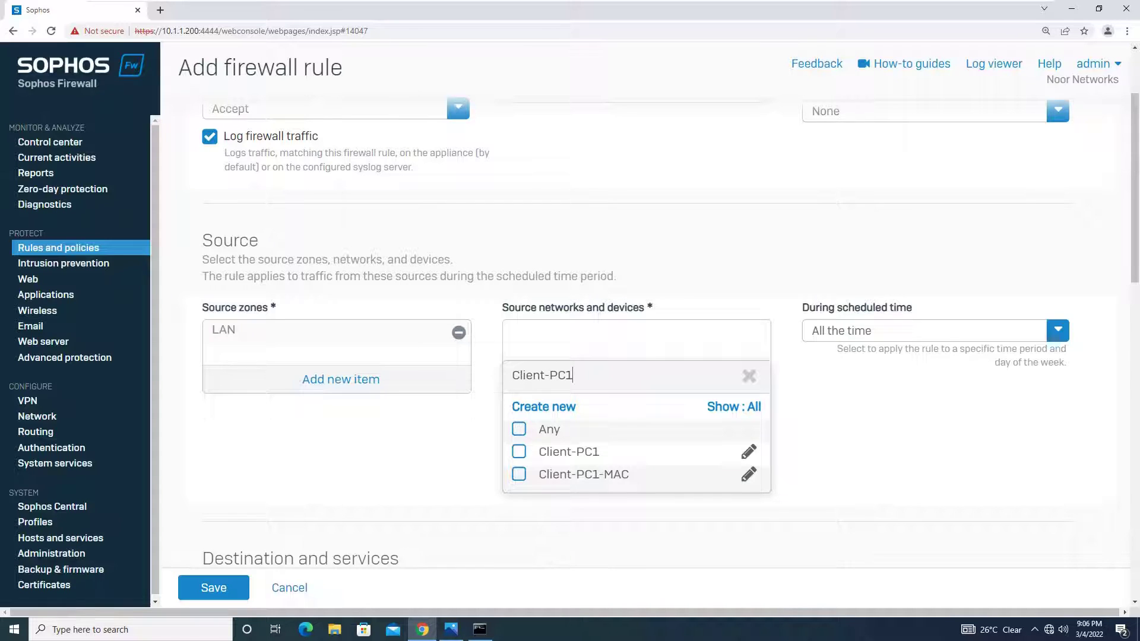
{"action": "left_click", "coordinate": [519, 452]}
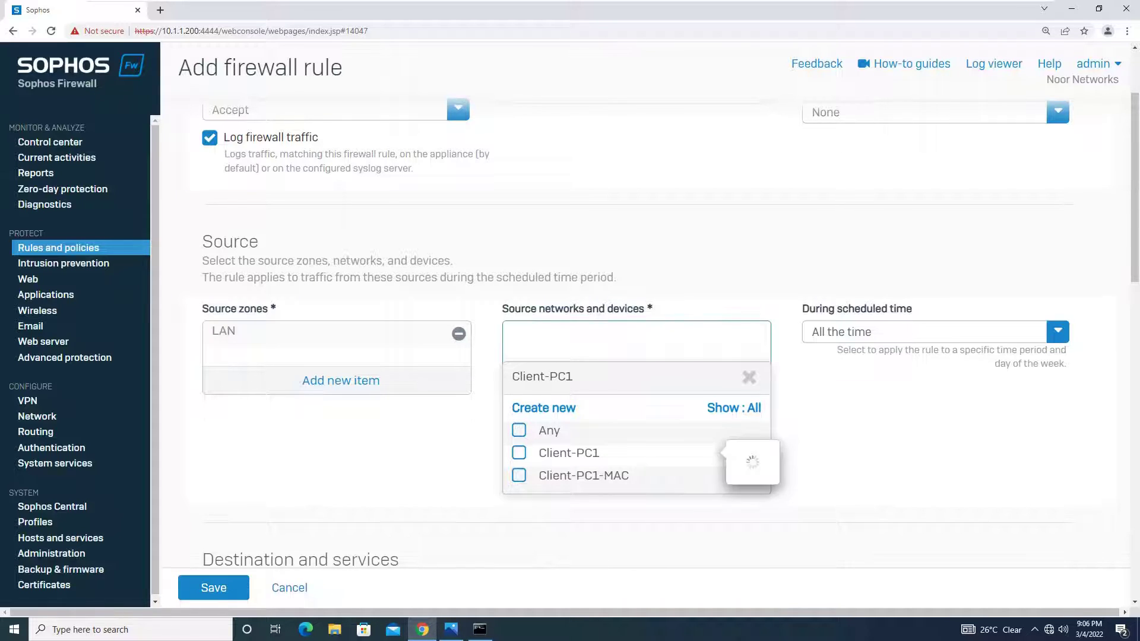
{"action": "left_click", "coordinate": [636, 508]}
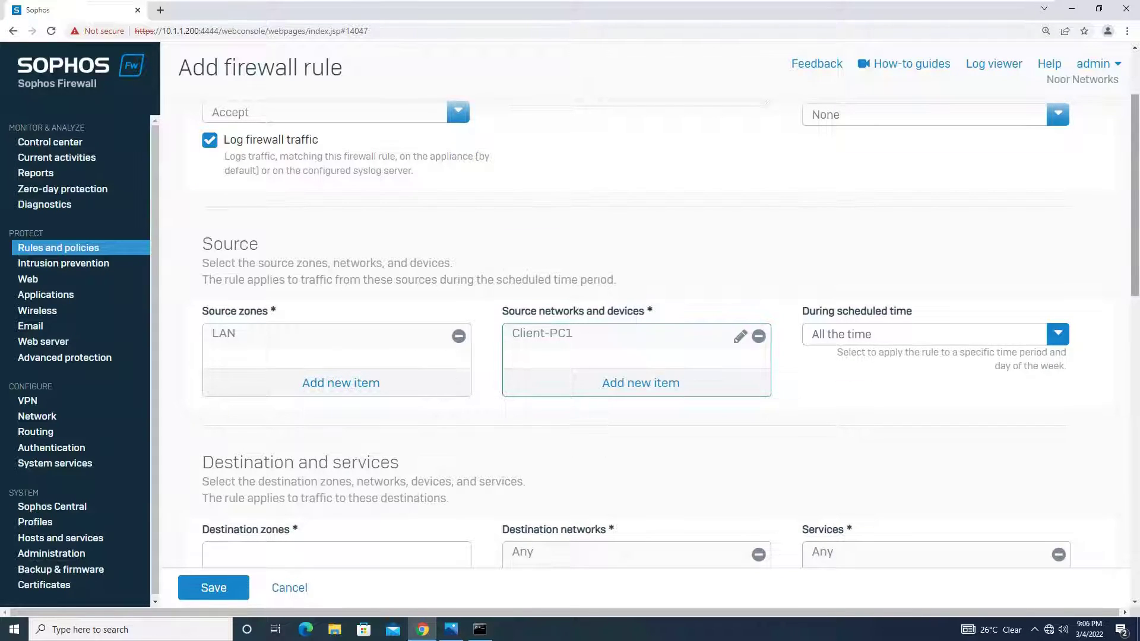
Set the rule's destination zone to WAN and its destination network to the country India.
{"action": "scroll", "coordinate": [653, 332], "scroll_direction": "down", "scroll_amount": 3}
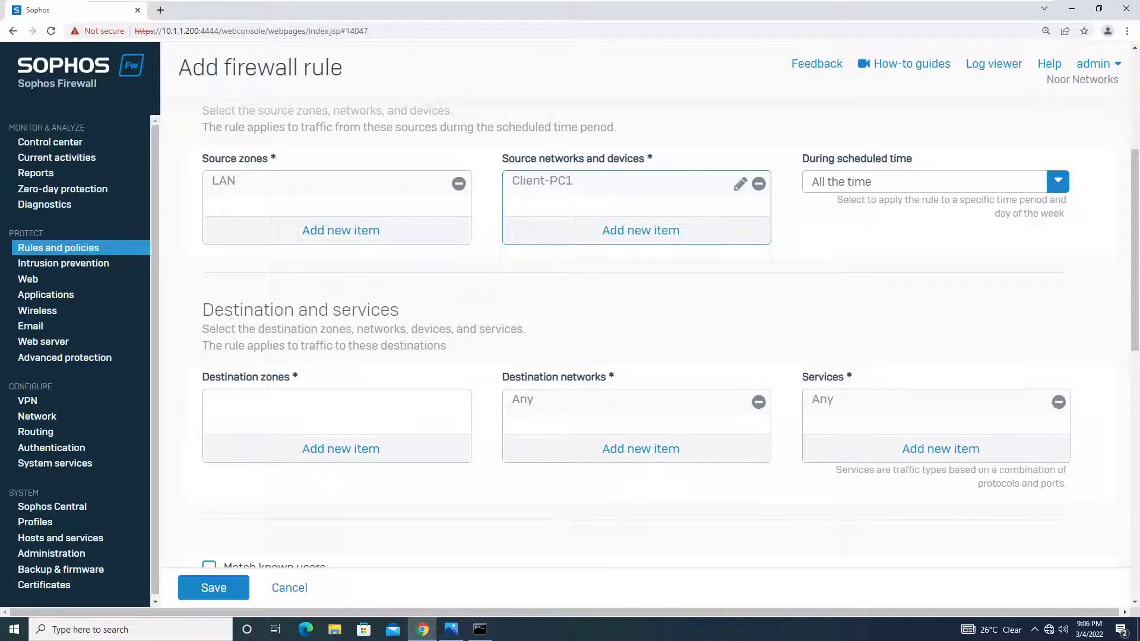
{"action": "left_click", "coordinate": [337, 411]}
{"action": "left_click", "coordinate": [219, 475]}
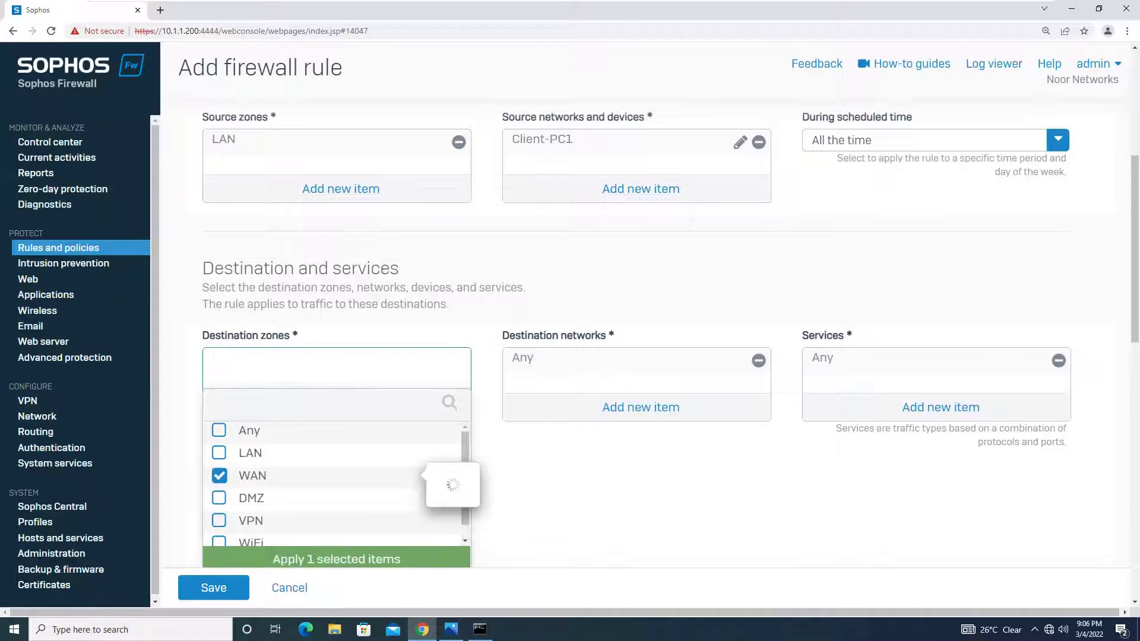
{"action": "key", "text": "Return"}
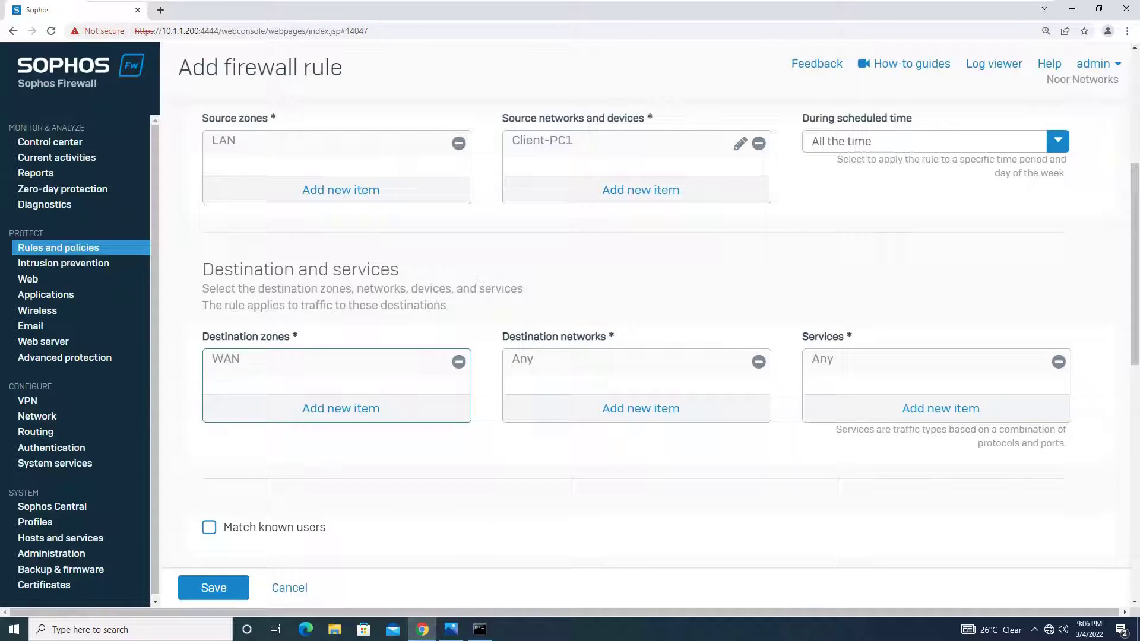
{"action": "left_click", "coordinate": [636, 371]}
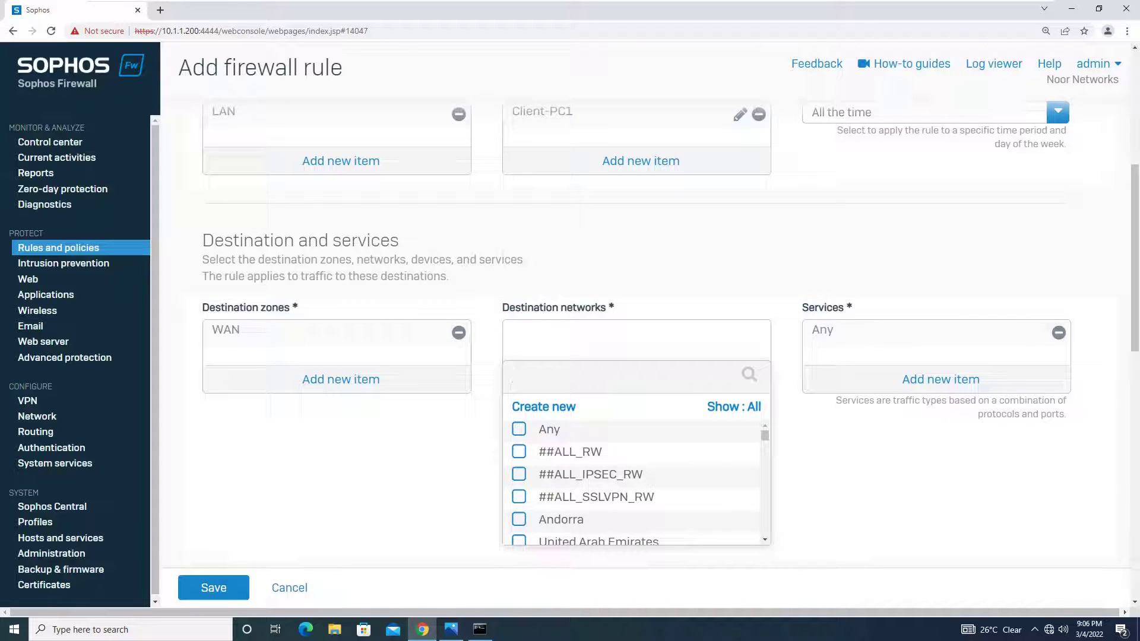
{"action": "type", "text": "Ind"}
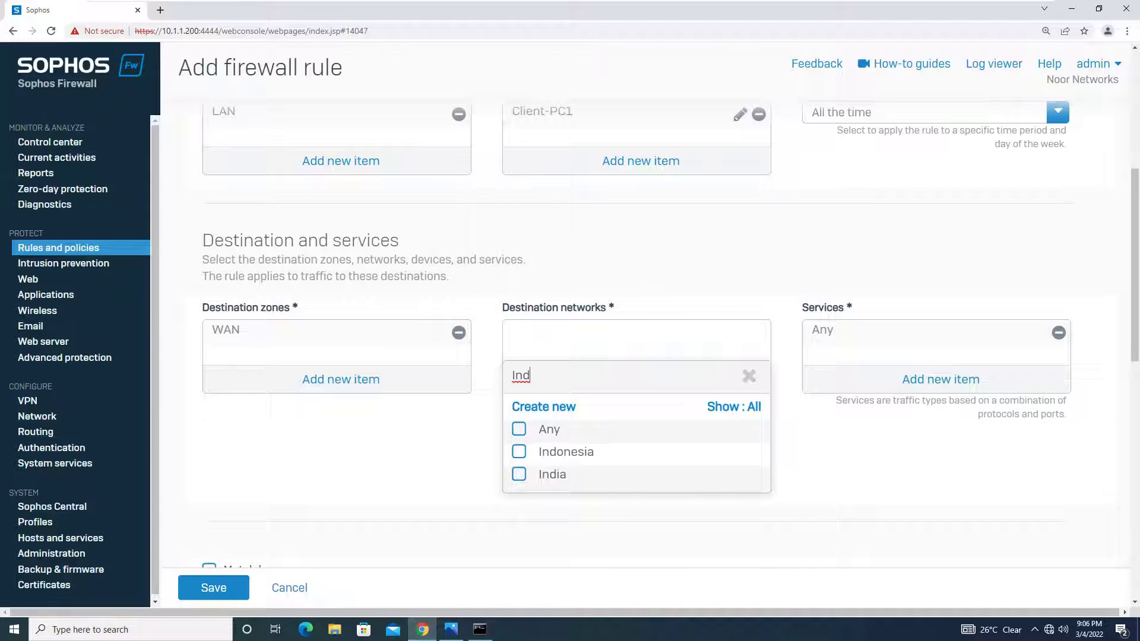
{"action": "left_click", "coordinate": [519, 475]}
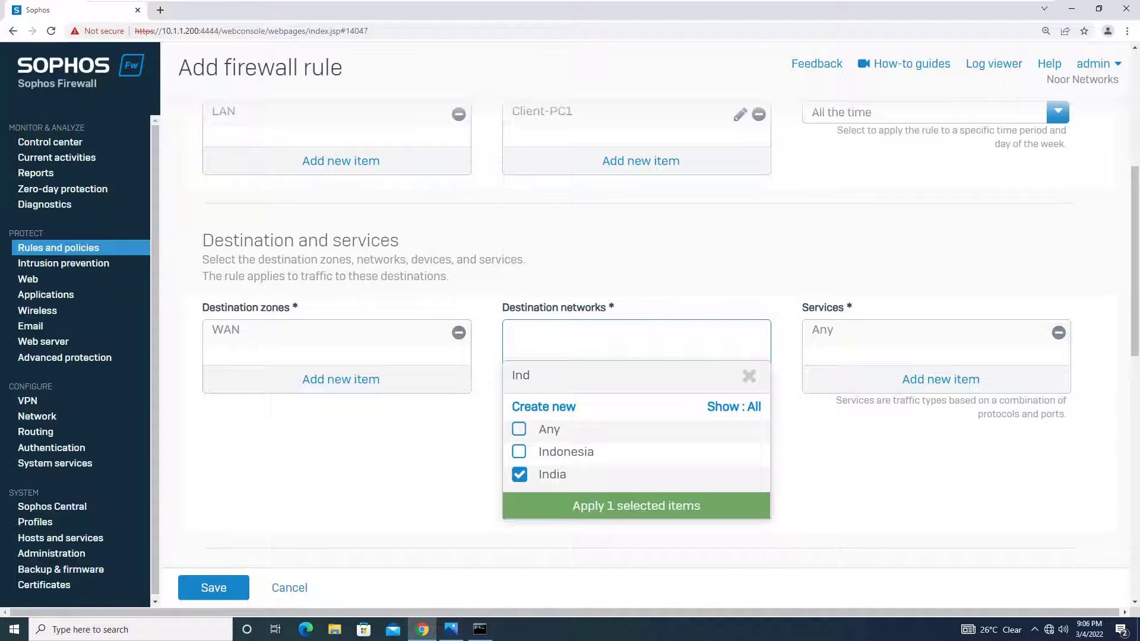
{"action": "left_click", "coordinate": [636, 506]}
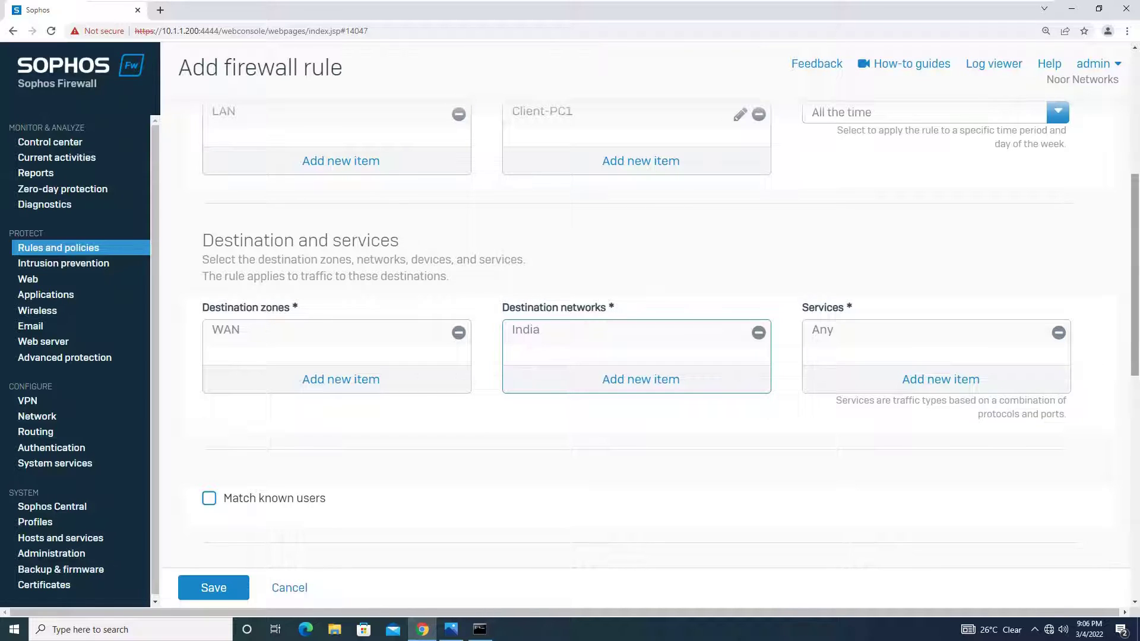
Create a linked NAT rule for the firewall rule with MASQ as translated source, and save it.
{"action": "scroll", "coordinate": [653, 327], "scroll_direction": "down", "scroll_amount": 5}
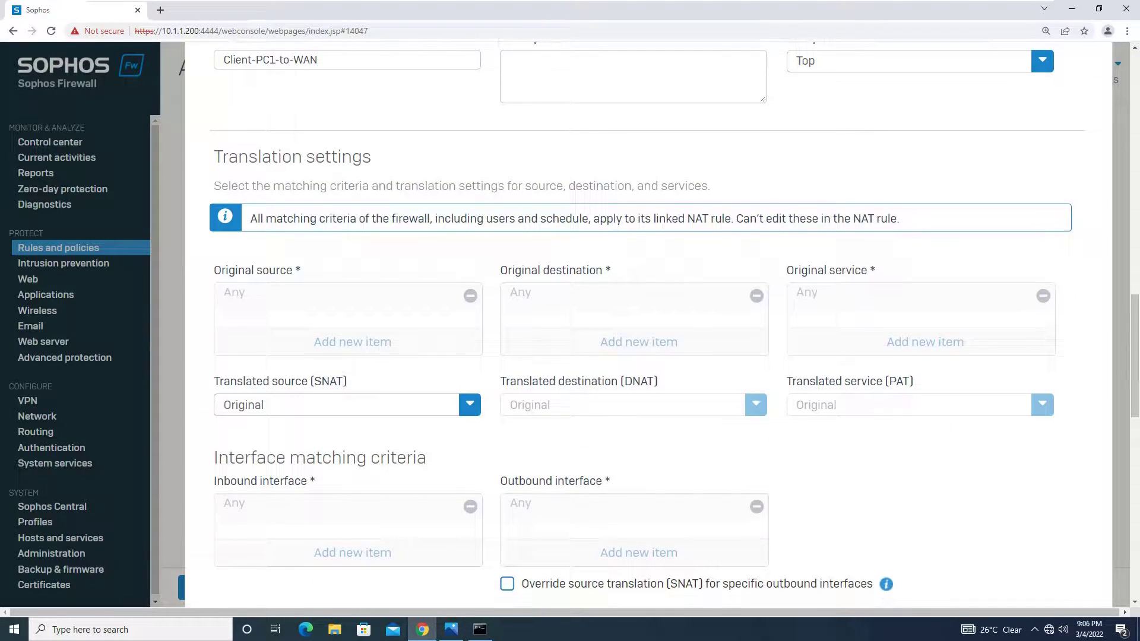
{"action": "left_click", "coordinate": [469, 405]}
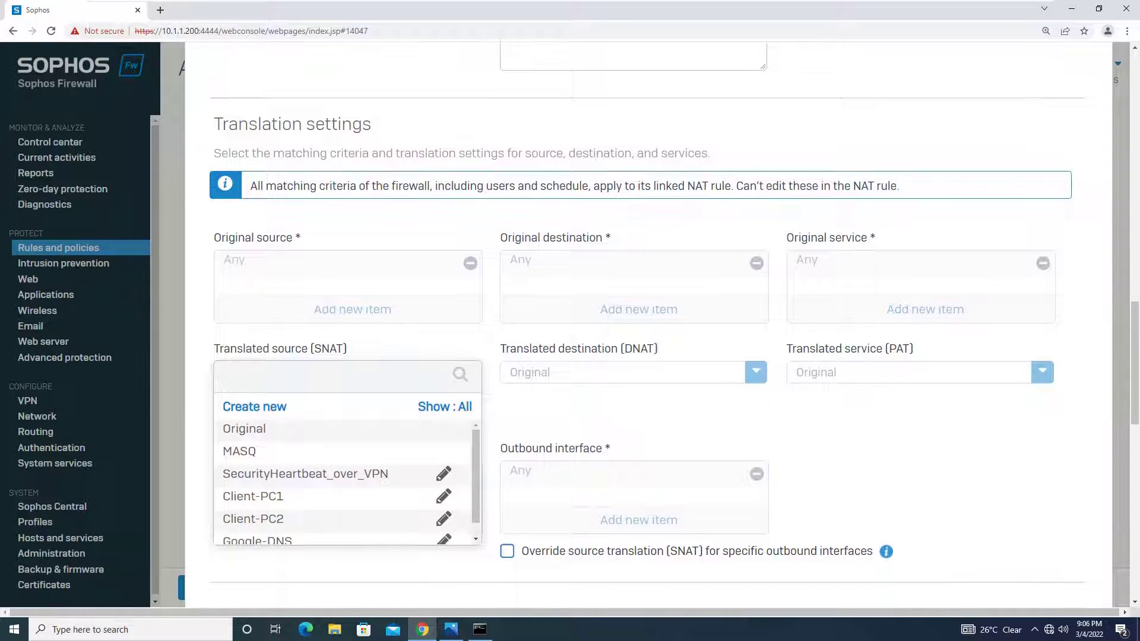
{"action": "left_click", "coordinate": [241, 453]}
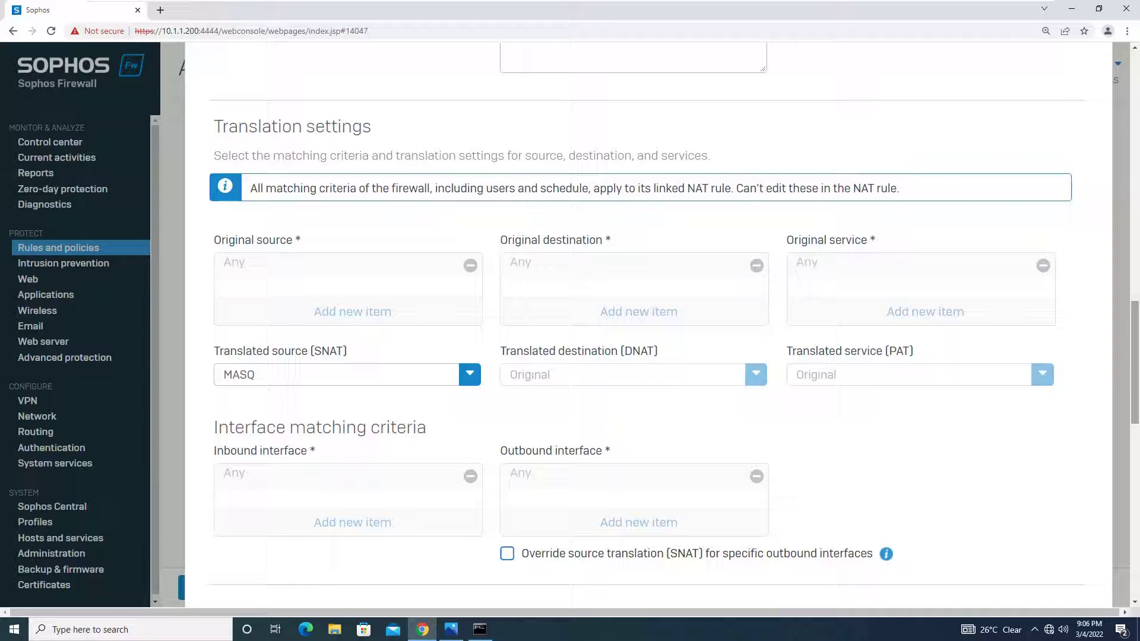
{"action": "left_click_drag", "start_coordinate": [1134, 363], "coordinate": [1134, 439]}
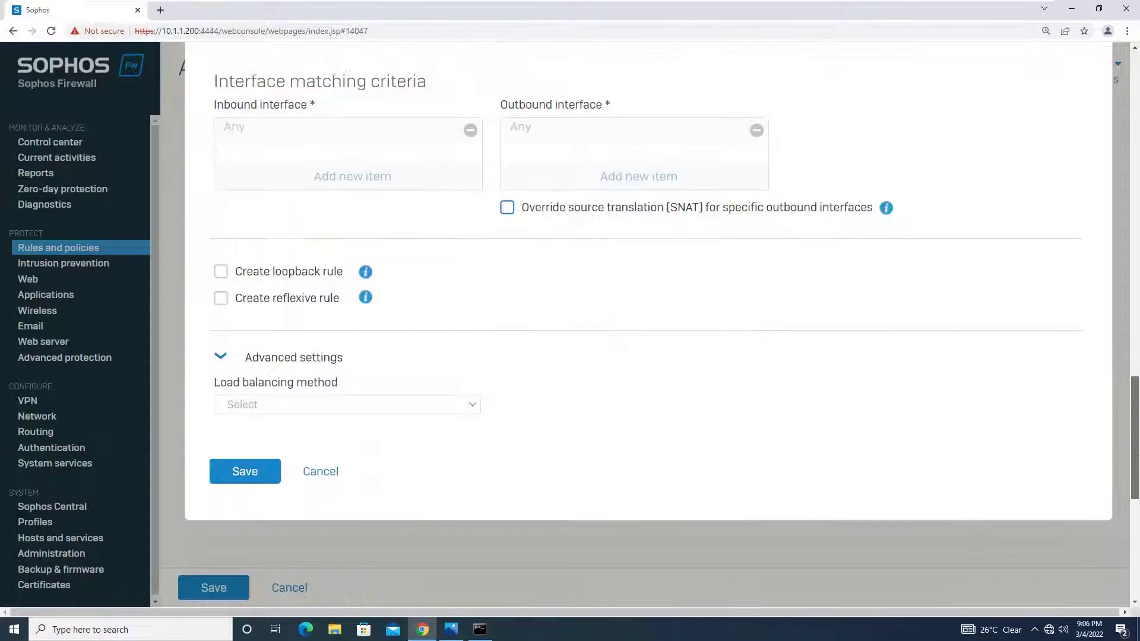
{"action": "left_click", "coordinate": [245, 471]}
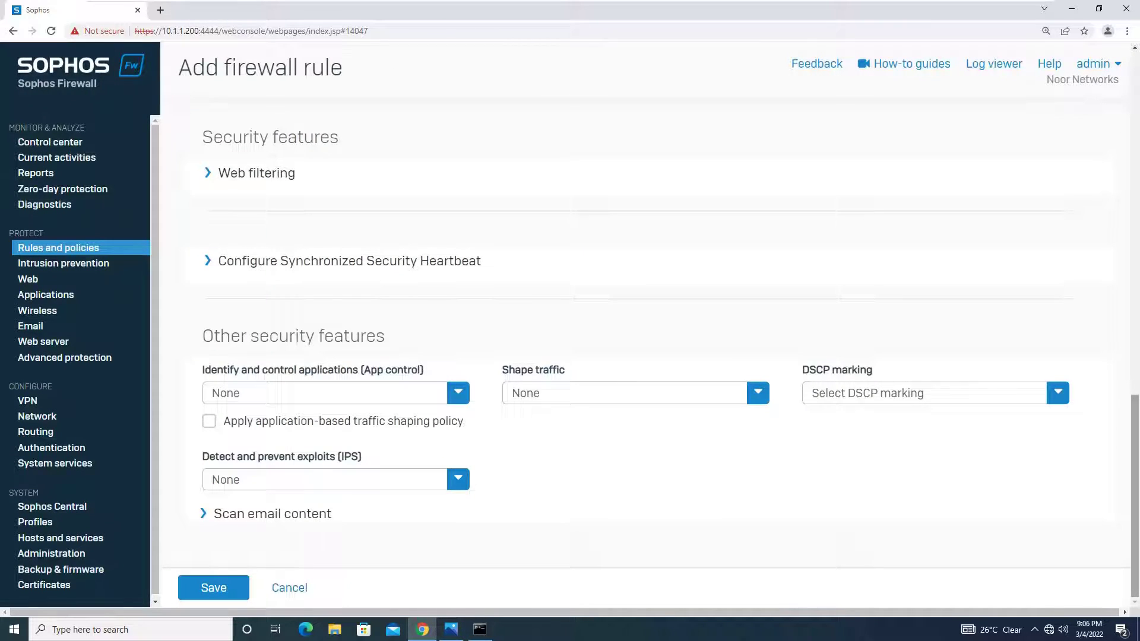
Review the new Client-PC1-to-WAN firewall rule's general, source, destination, linked NAT and security settings.
{"action": "scroll", "coordinate": [670, 346], "scroll_direction": "up", "scroll_amount": 1}
{"action": "scroll", "coordinate": [670, 346], "scroll_direction": "down", "scroll_amount": 1}
{"action": "scroll", "coordinate": [653, 356], "scroll_direction": "up", "scroll_amount": 15}
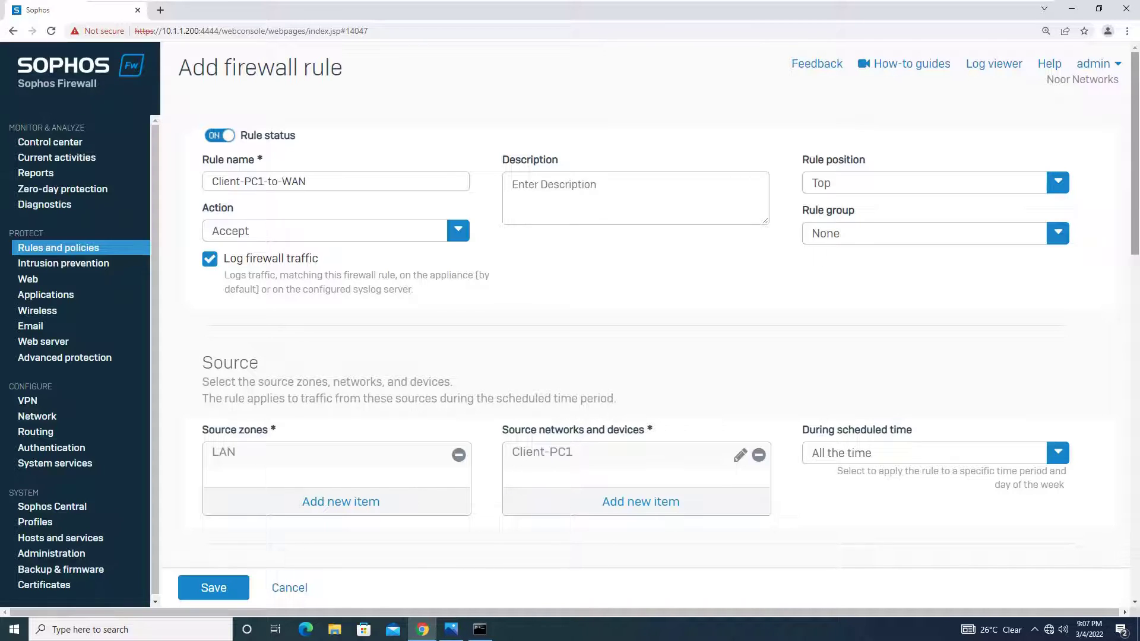
{"action": "scroll", "coordinate": [653, 309], "scroll_direction": "down", "scroll_amount": 3}
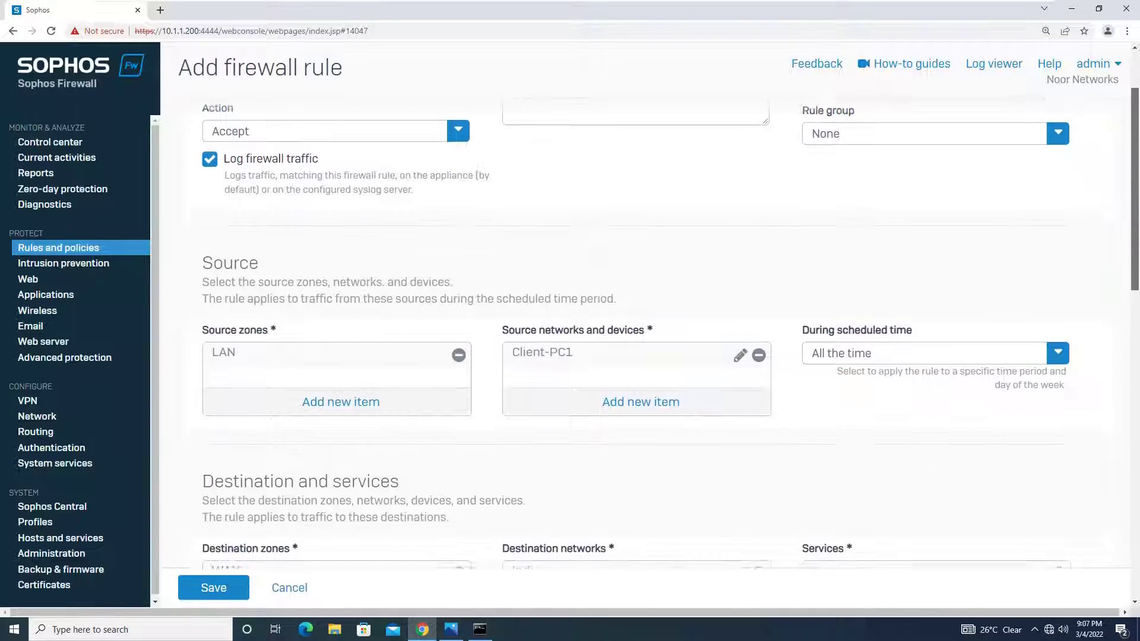
{"action": "scroll", "coordinate": [653, 309], "scroll_direction": "down", "scroll_amount": 2}
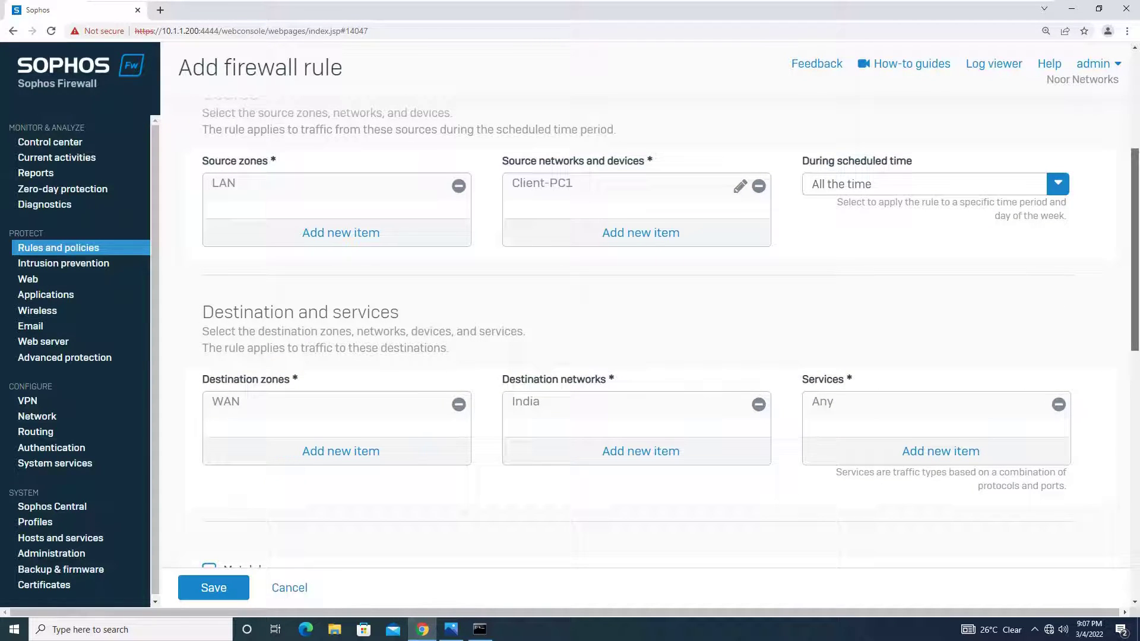
{"action": "scroll", "coordinate": [653, 309], "scroll_direction": "down", "scroll_amount": 4}
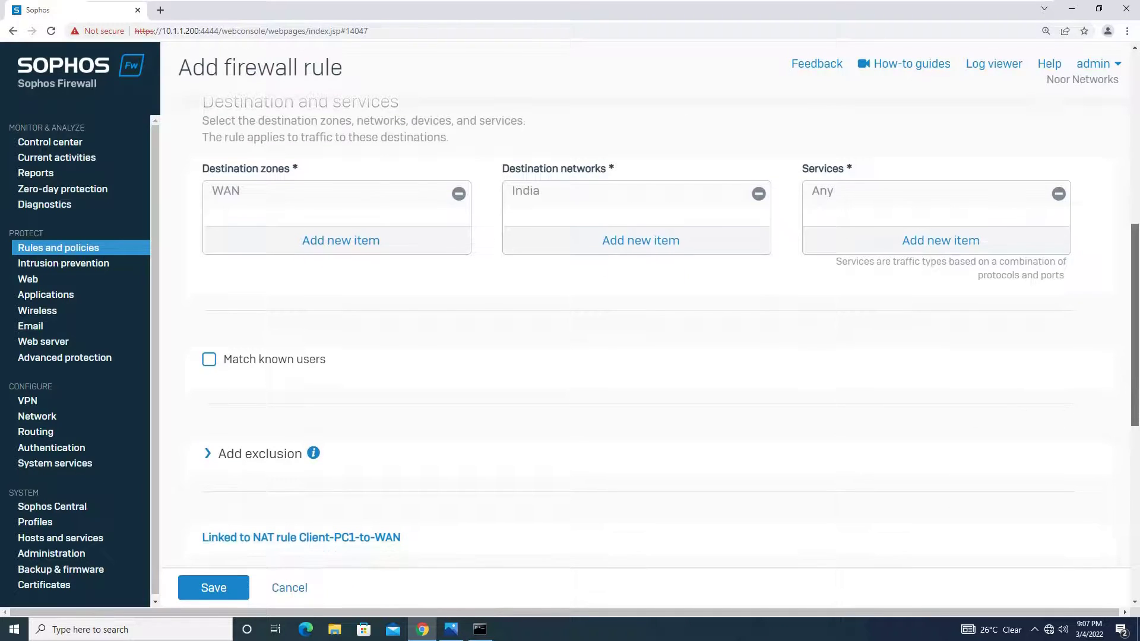
{"action": "scroll", "coordinate": [670, 332], "scroll_direction": "up", "scroll_amount": 1}
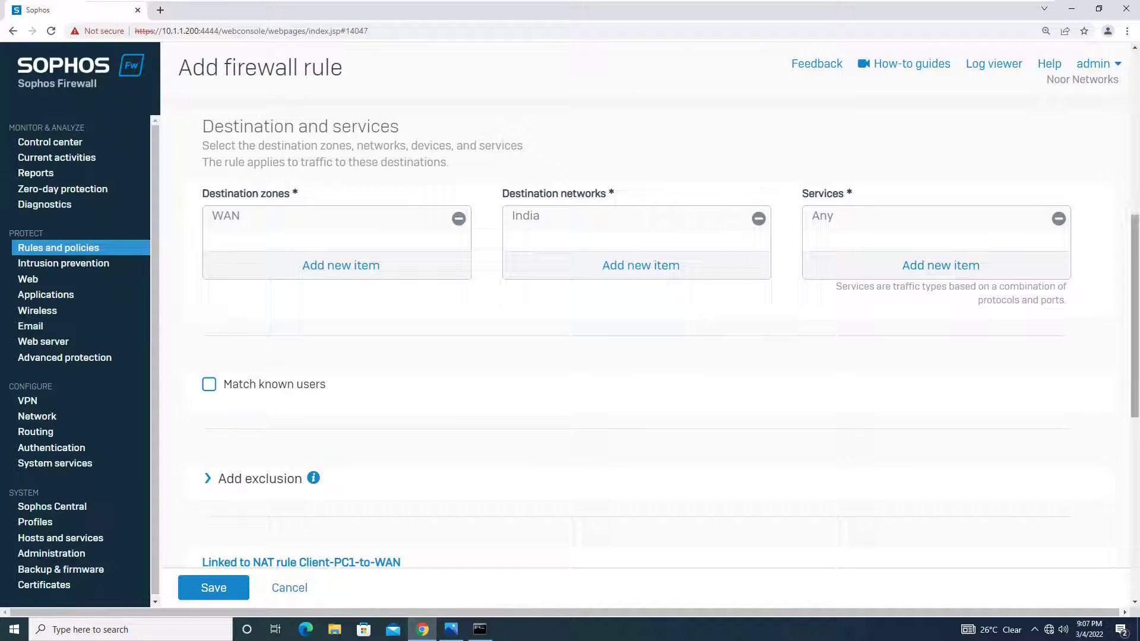
{"action": "scroll", "coordinate": [653, 332], "scroll_direction": "down", "scroll_amount": 9}
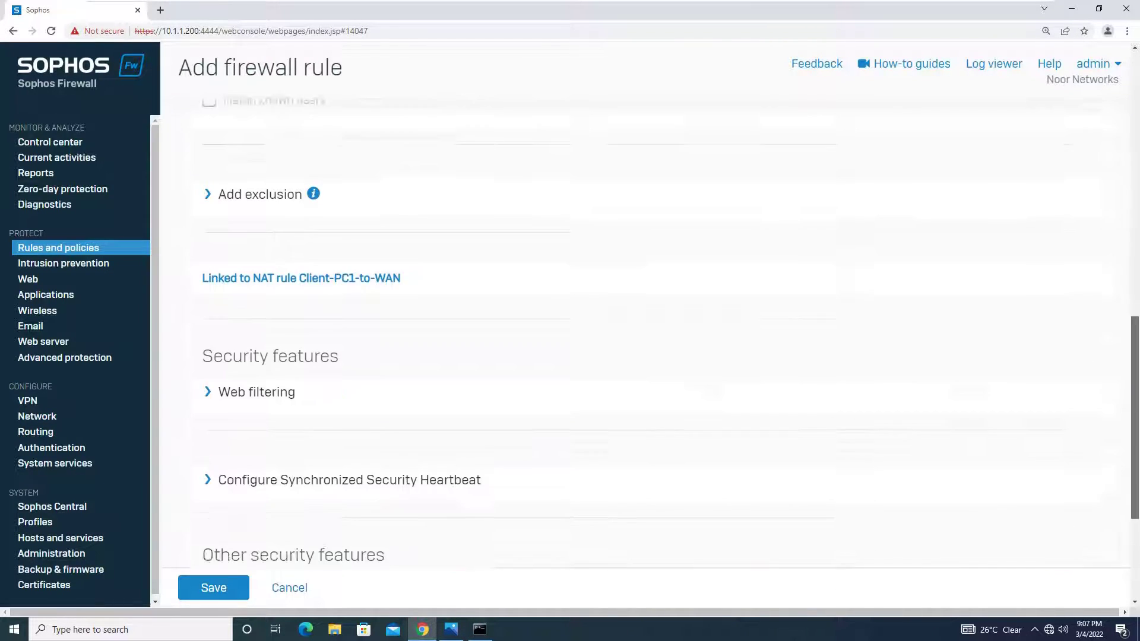
{"action": "scroll", "coordinate": [670, 332], "scroll_direction": "down", "scroll_amount": 1}
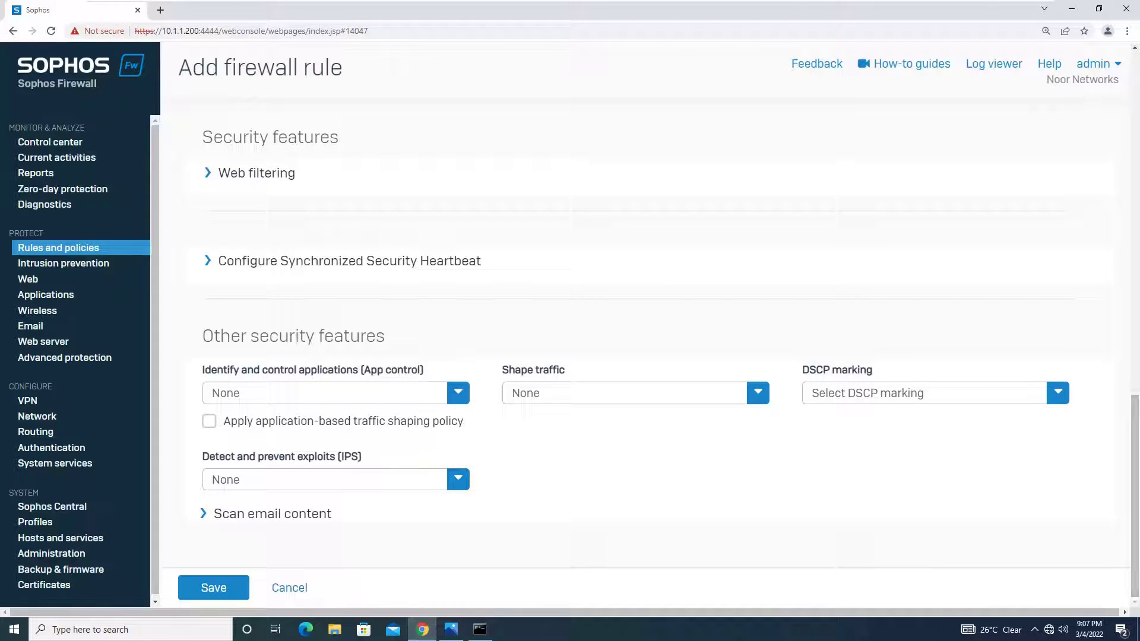
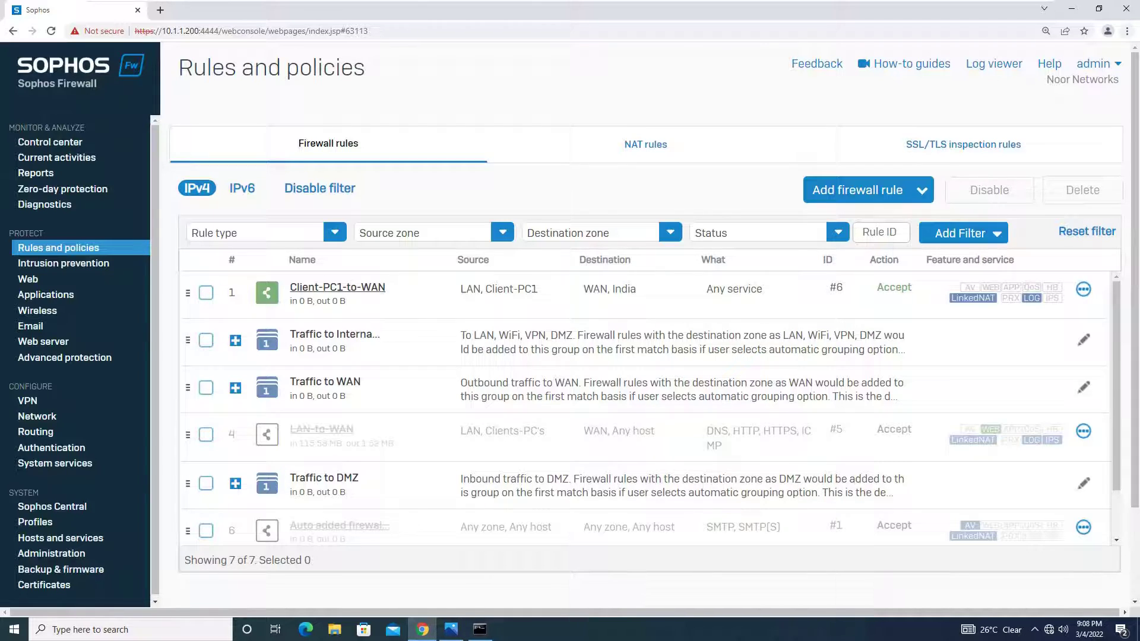
{"action": "left_click", "coordinate": [1127, 31]}
{"action": "left_click", "coordinate": [1039, 76]}
{"action": "key", "text": "alt+Tab"}
{"action": "key", "text": "alt+Tab"}
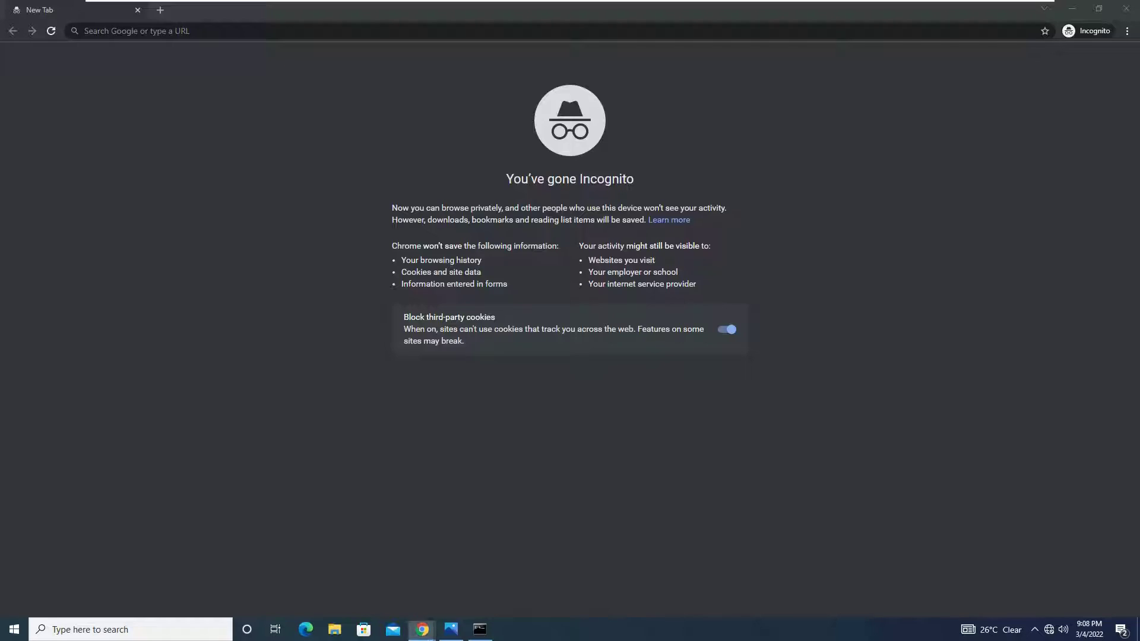
{"action": "type", "text": "ww"}
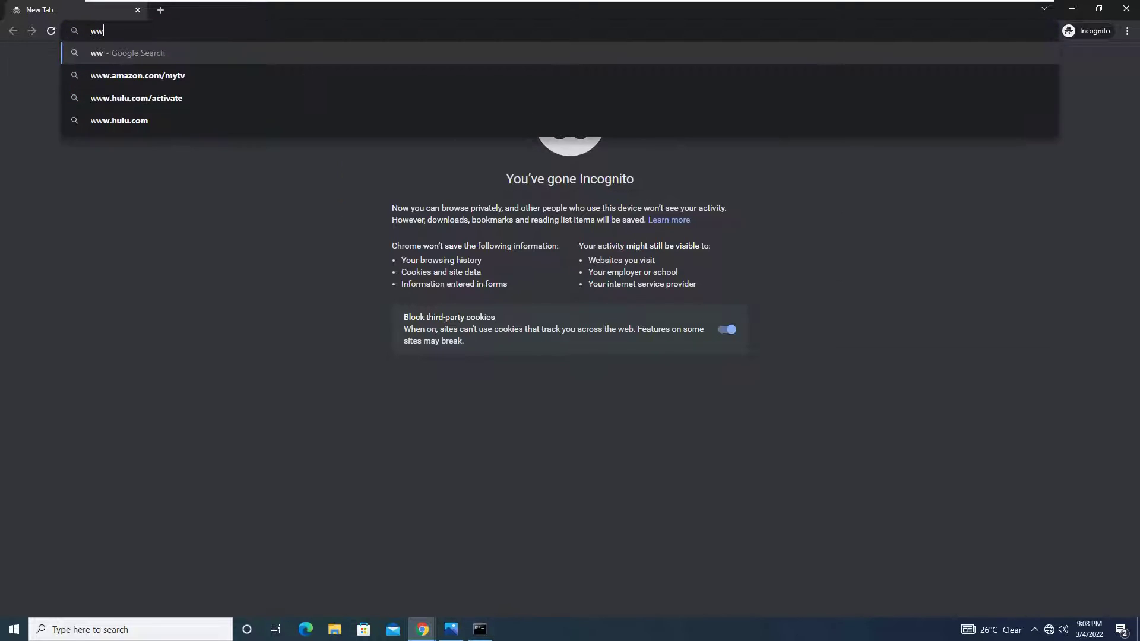
{"action": "type", "text": "w.mu.ac.i"}
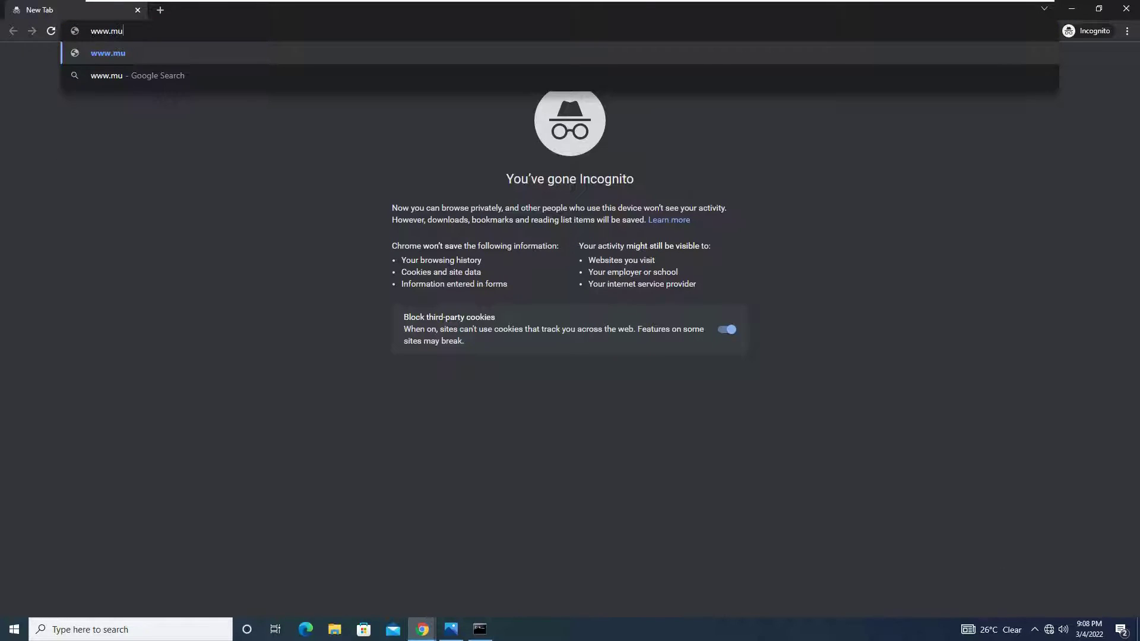
{"action": "type", "text": "n"}
{"action": "key", "text": "Return"}
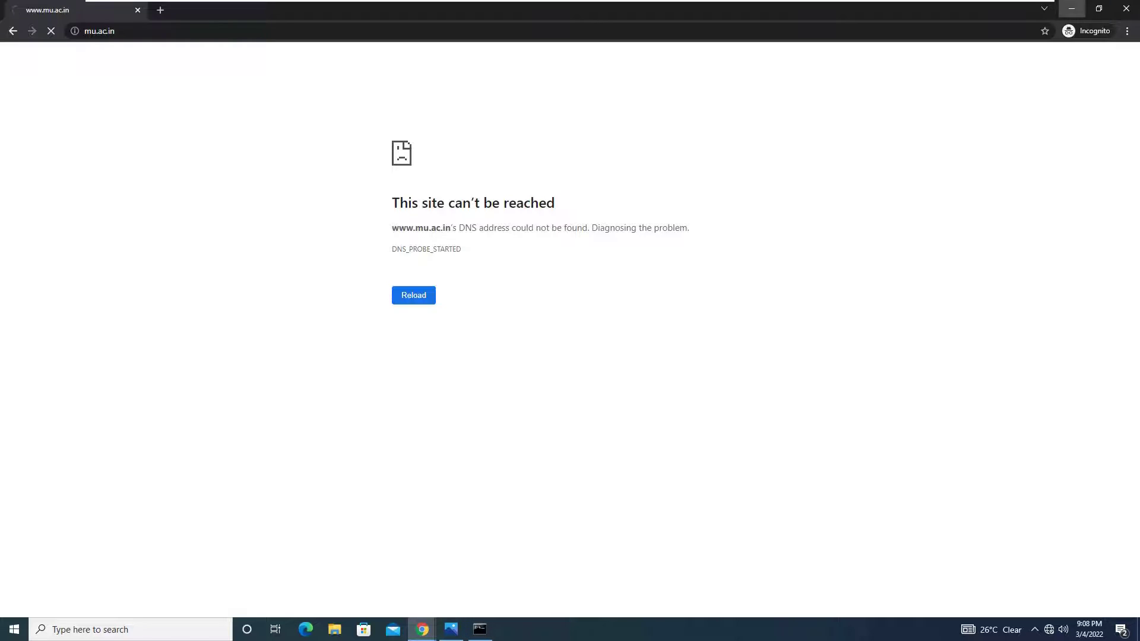
{"action": "left_click", "coordinate": [1072, 8]}
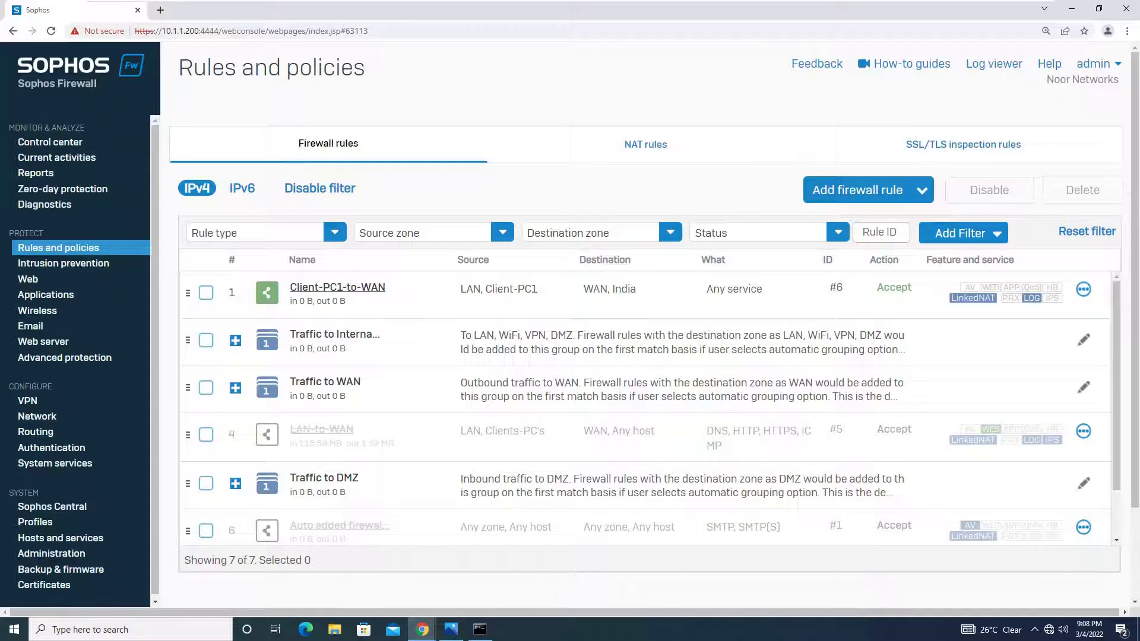
Run ipconfig /all in Command Prompt to check the client's IP address and DNS server.
{"action": "left_click", "coordinate": [480, 629]}
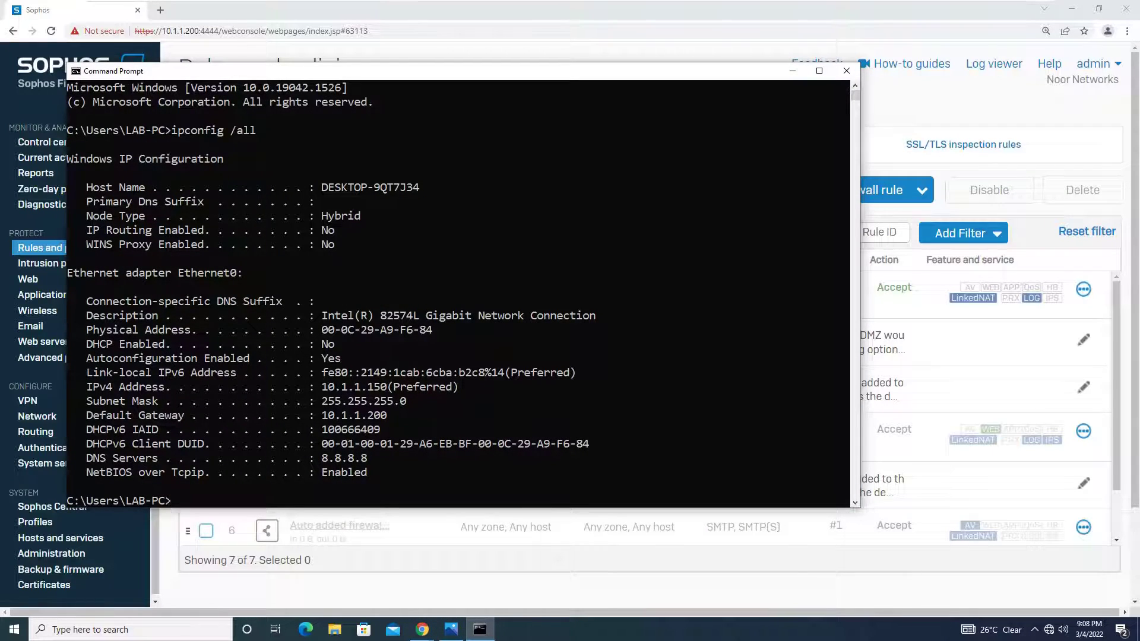
{"action": "key", "text": "Up"}
{"action": "key", "text": "Return"}
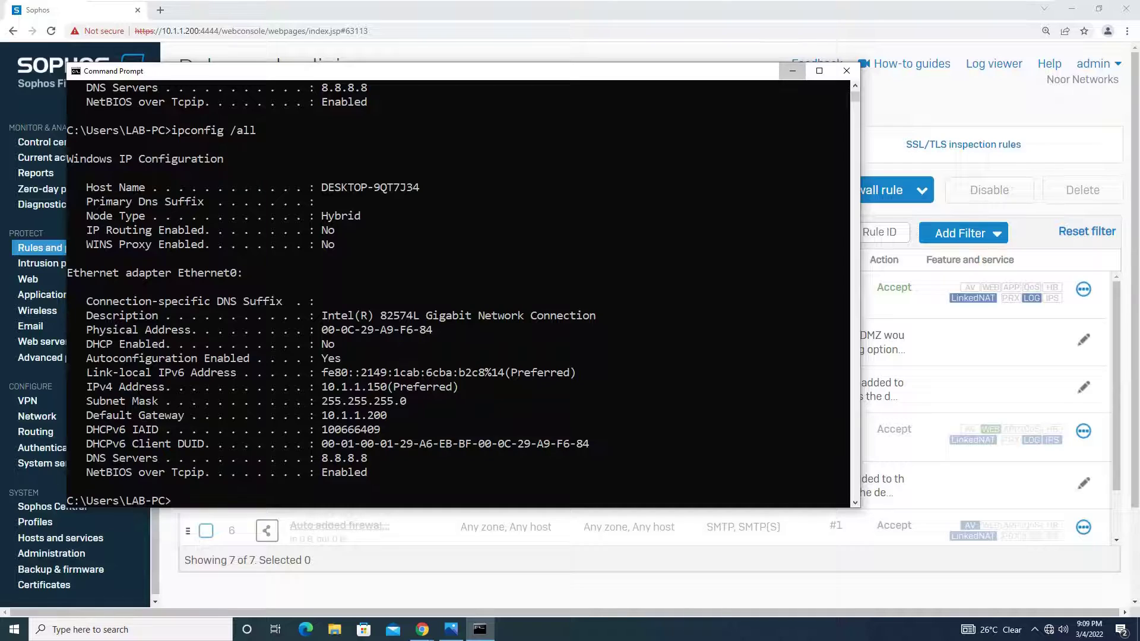
{"action": "left_click", "coordinate": [792, 71]}
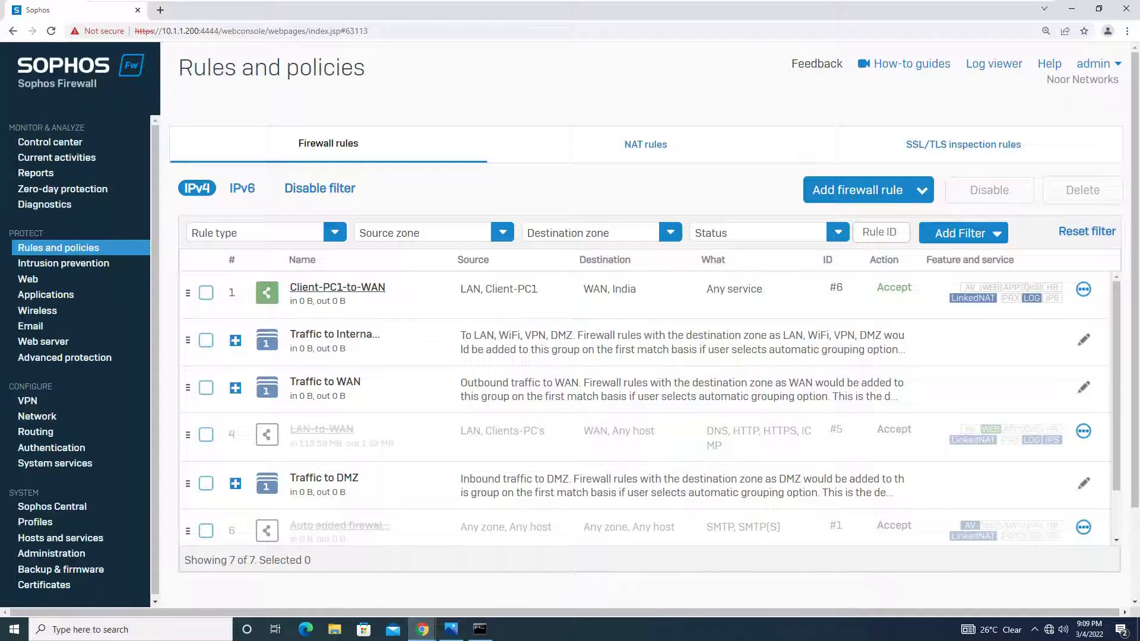
{"action": "left_click", "coordinate": [480, 629]}
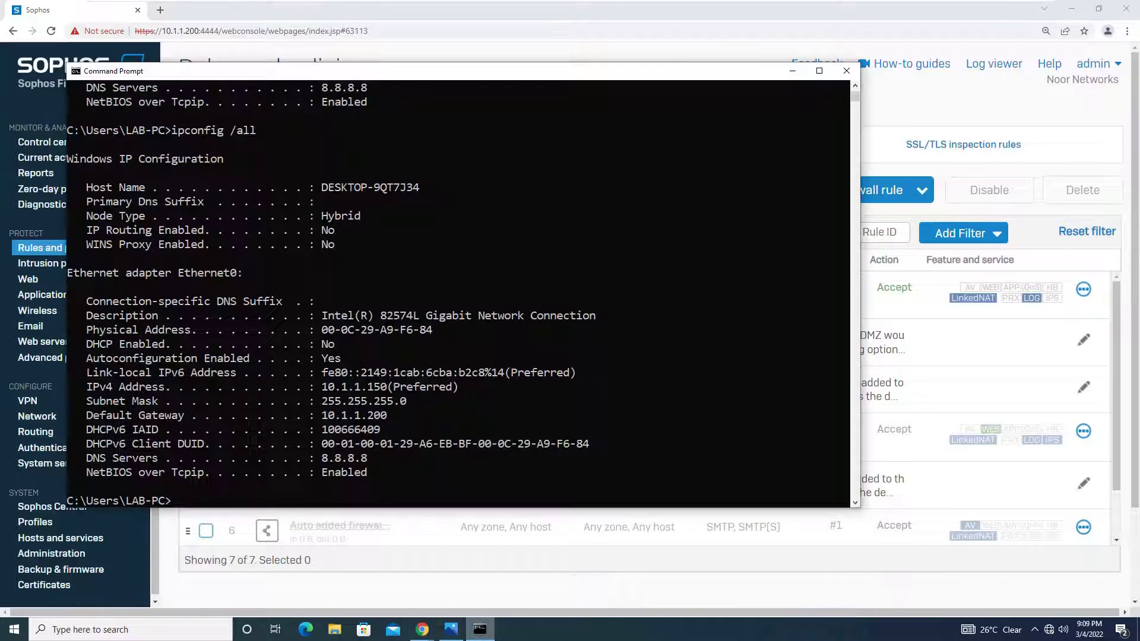
{"action": "left_click", "coordinate": [480, 630]}
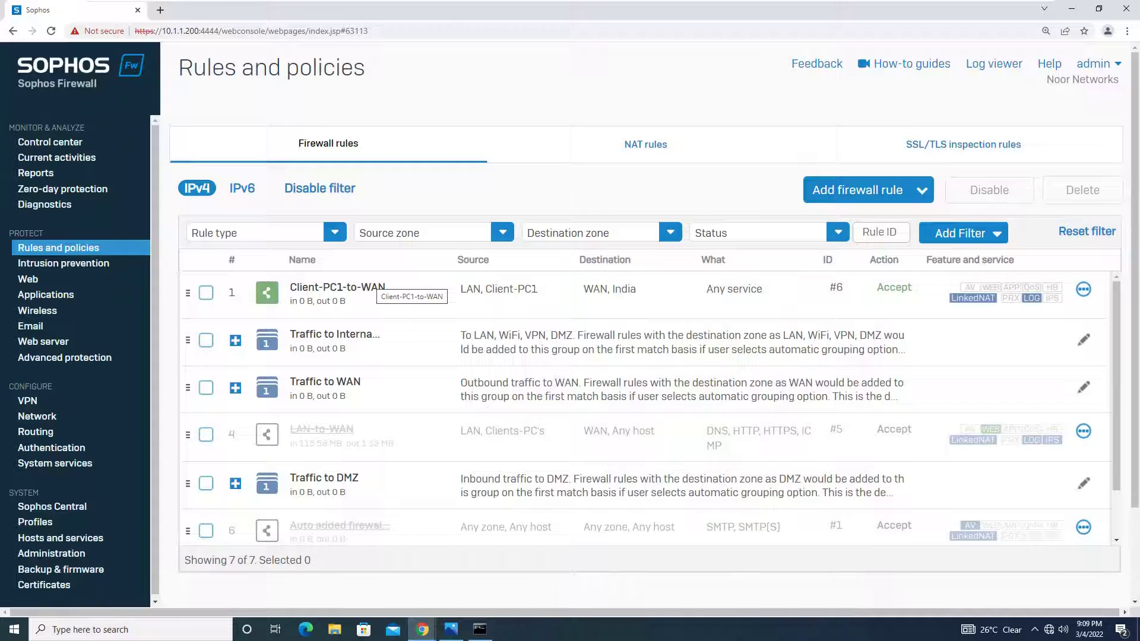
Add the Google-DNS host to the destination networks of the Client-PC1-to-WAN firewall rule and save the rule.
{"action": "left_click", "coordinate": [368, 287]}
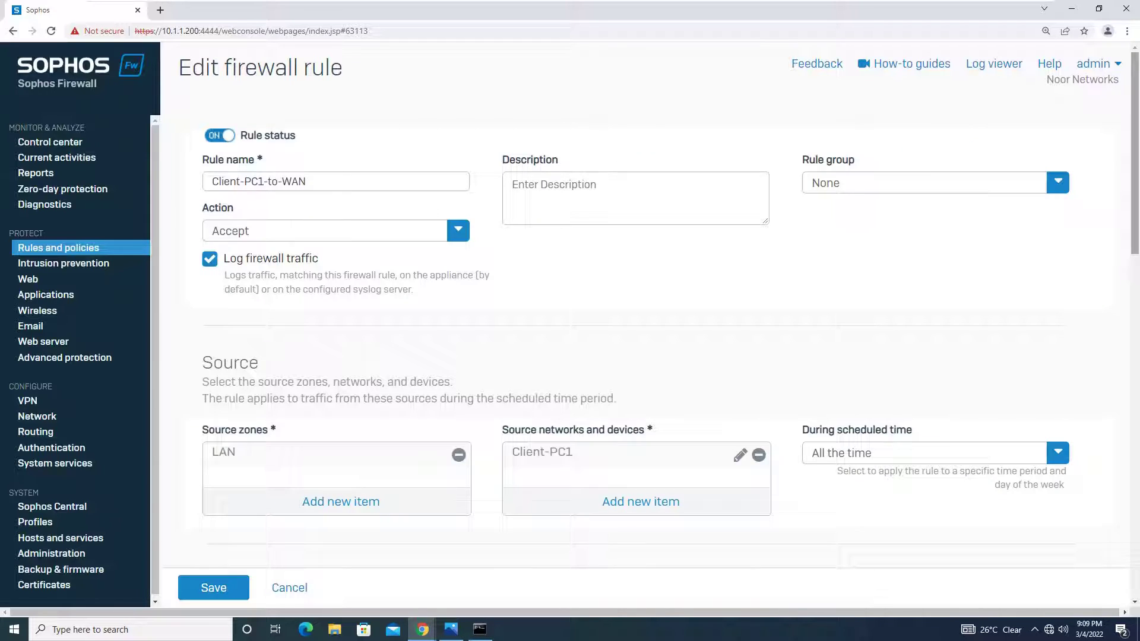
{"action": "scroll", "coordinate": [653, 309], "scroll_direction": "down", "scroll_amount": 4}
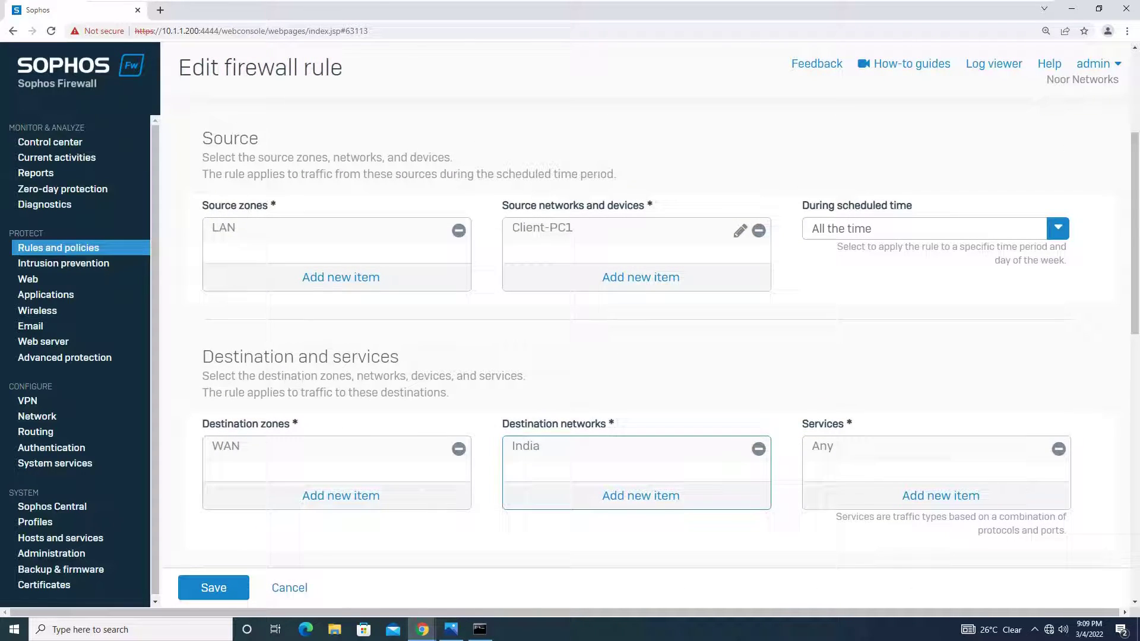
{"action": "left_click", "coordinate": [640, 496]}
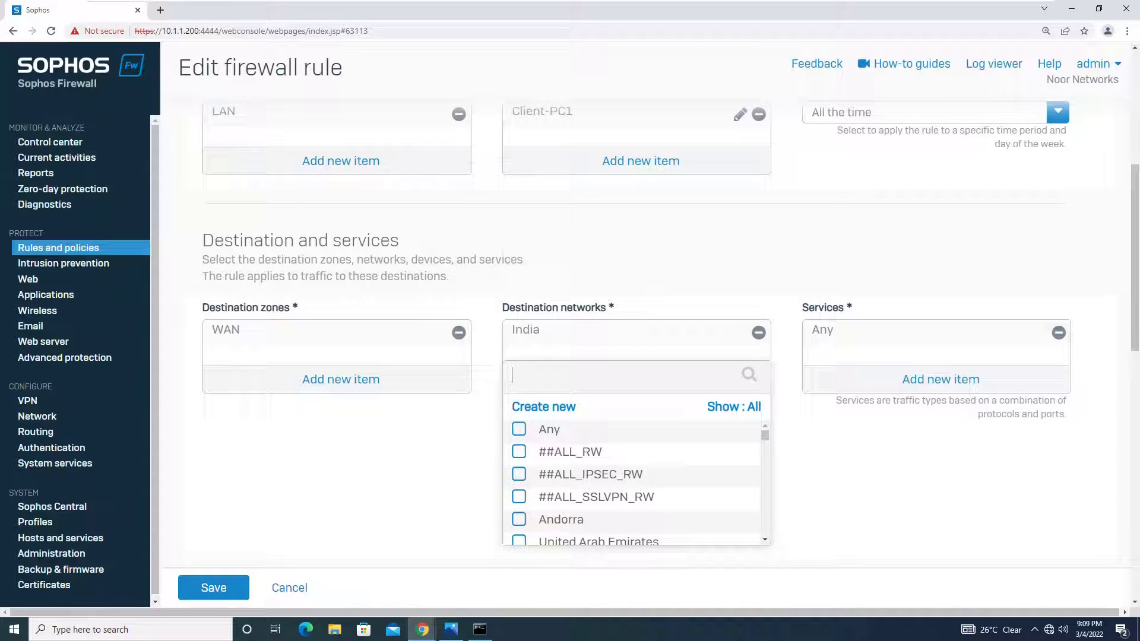
{"action": "type", "text": "Goog"}
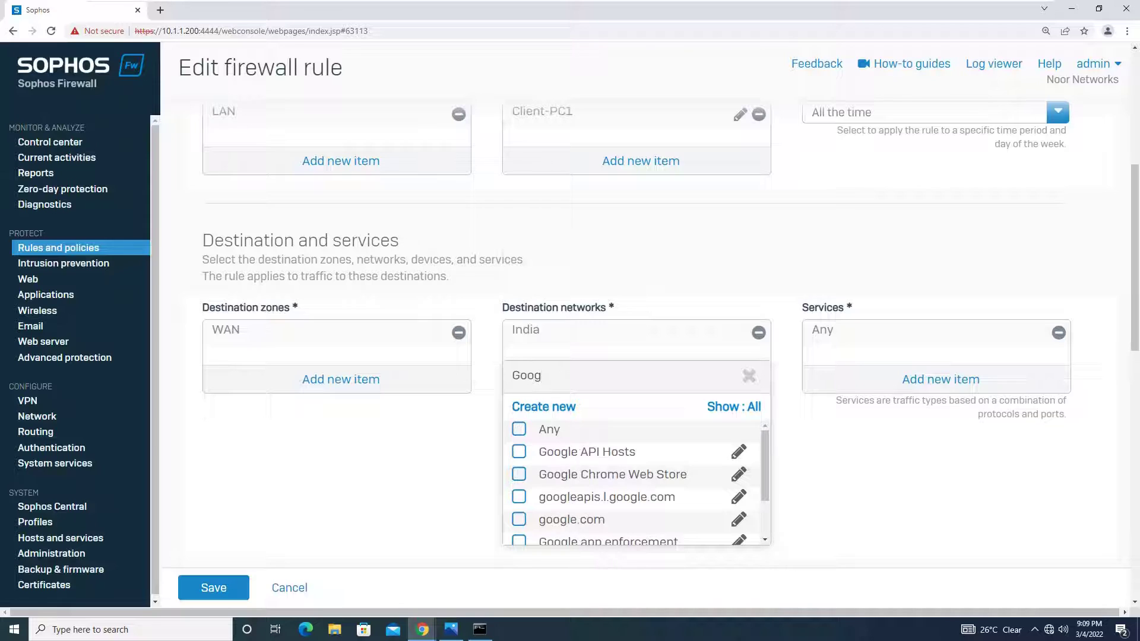
{"action": "type", "text": "le"}
{"action": "scroll", "coordinate": [632, 484], "scroll_direction": "down", "scroll_amount": 2}
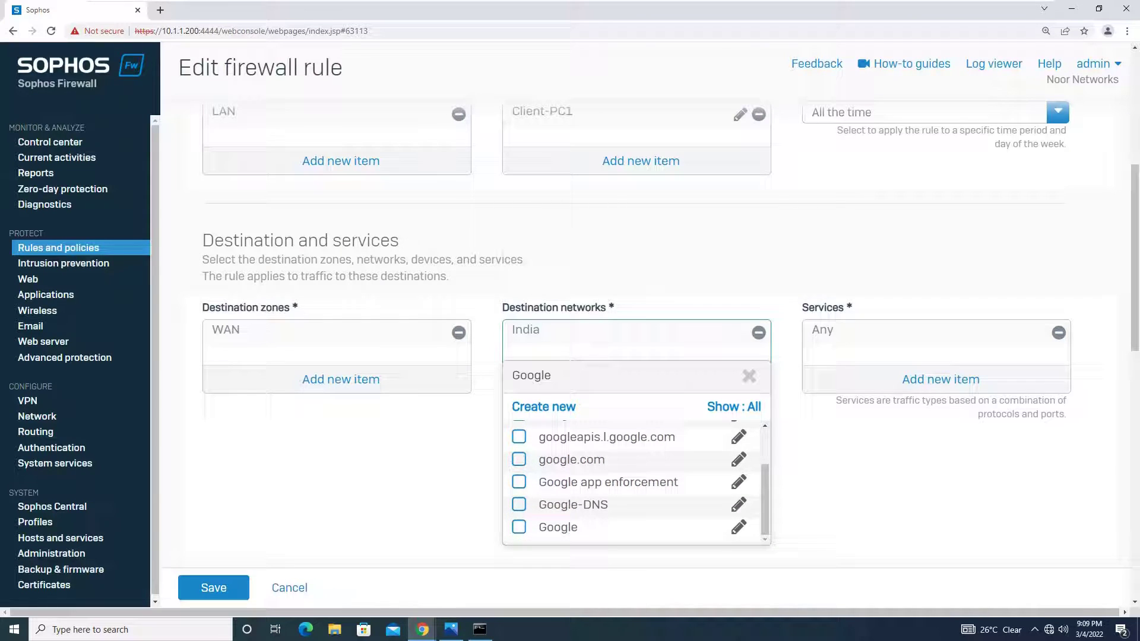
{"action": "mouse_move", "coordinate": [742, 509]}
{"action": "left_click", "coordinate": [519, 507]}
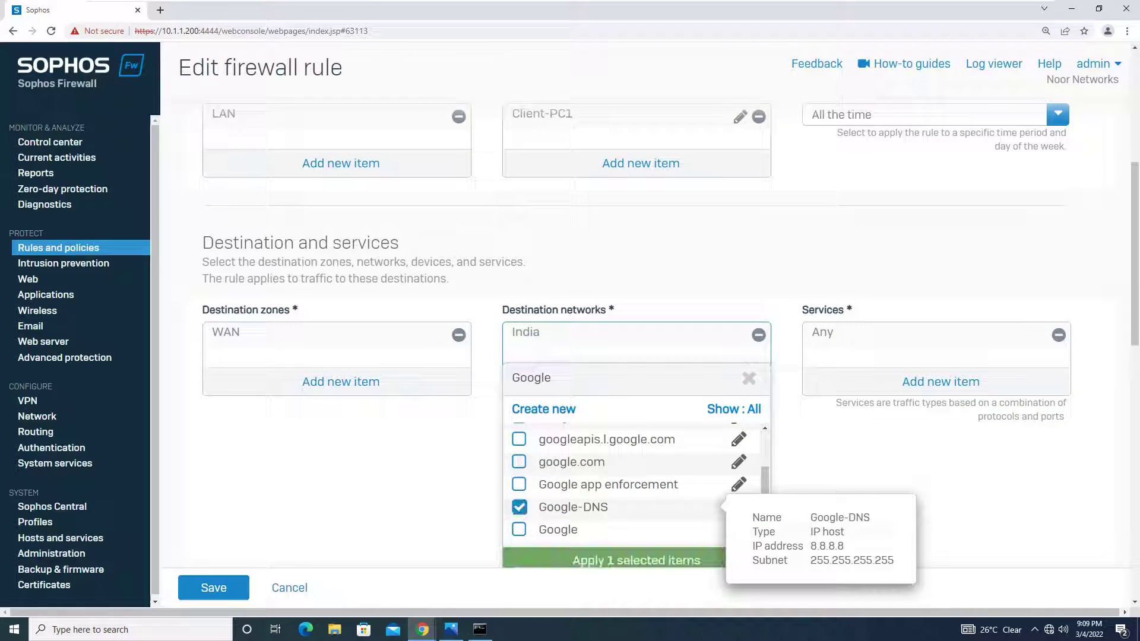
{"action": "left_click", "coordinate": [631, 560]}
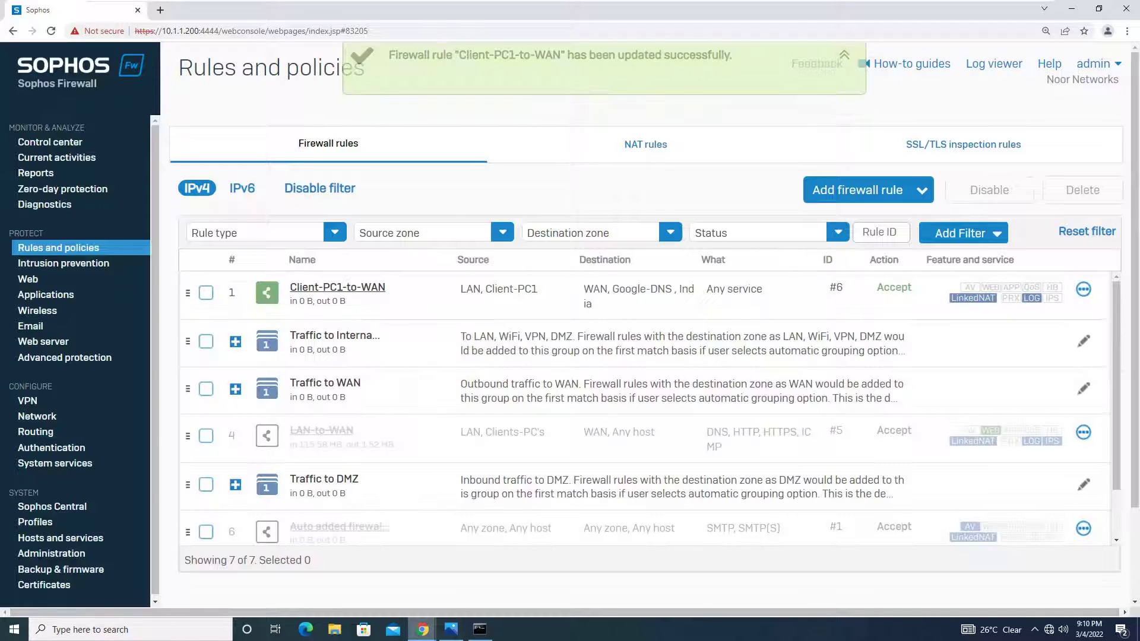
{"action": "left_click", "coordinate": [422, 628]}
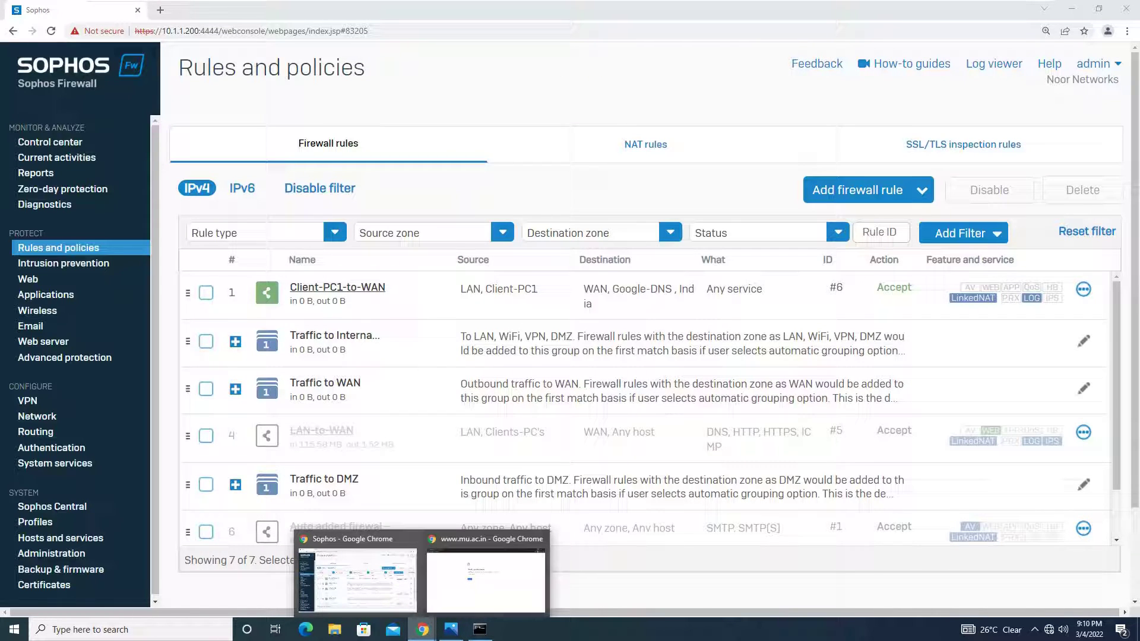
{"action": "left_click", "coordinate": [486, 579]}
{"action": "key", "text": "ctrl+l"}
{"action": "key", "text": "Return"}
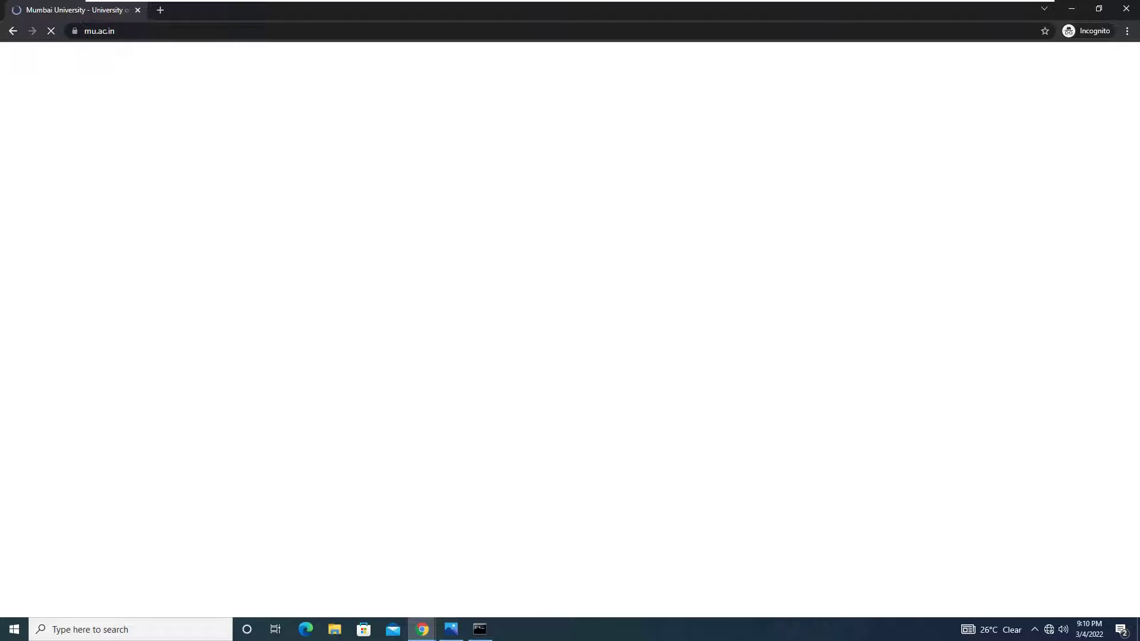
Load etisalat.ae in a new incognito tab to test a non-Indian site, and check both tabs' loading.
{"action": "key", "text": "ctrl+t"}
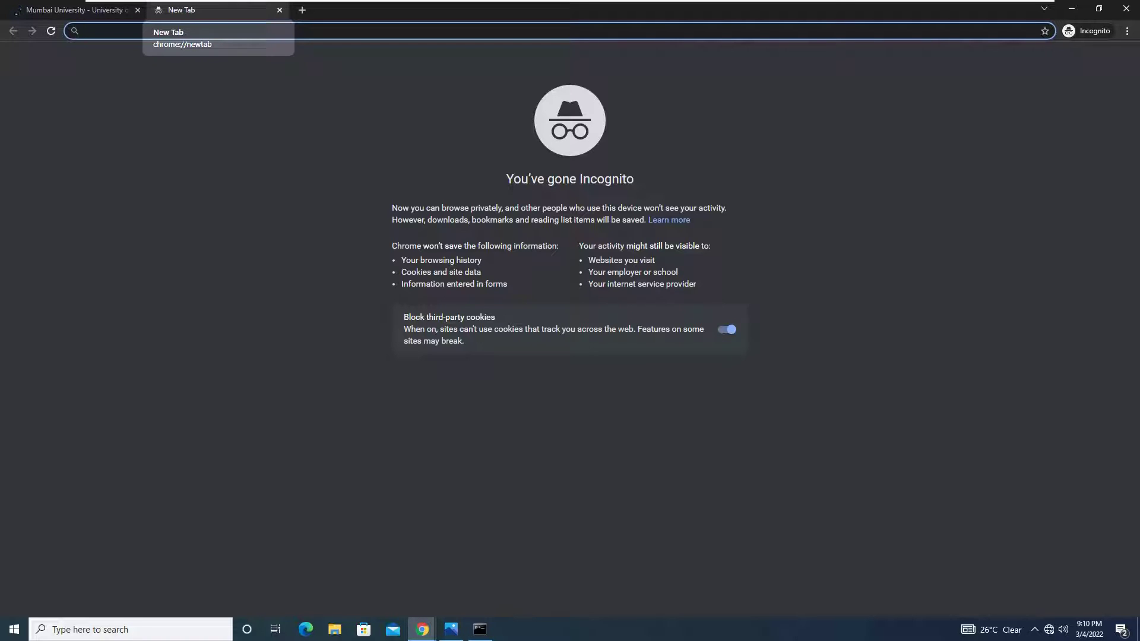
{"action": "type", "text": "etisata"}
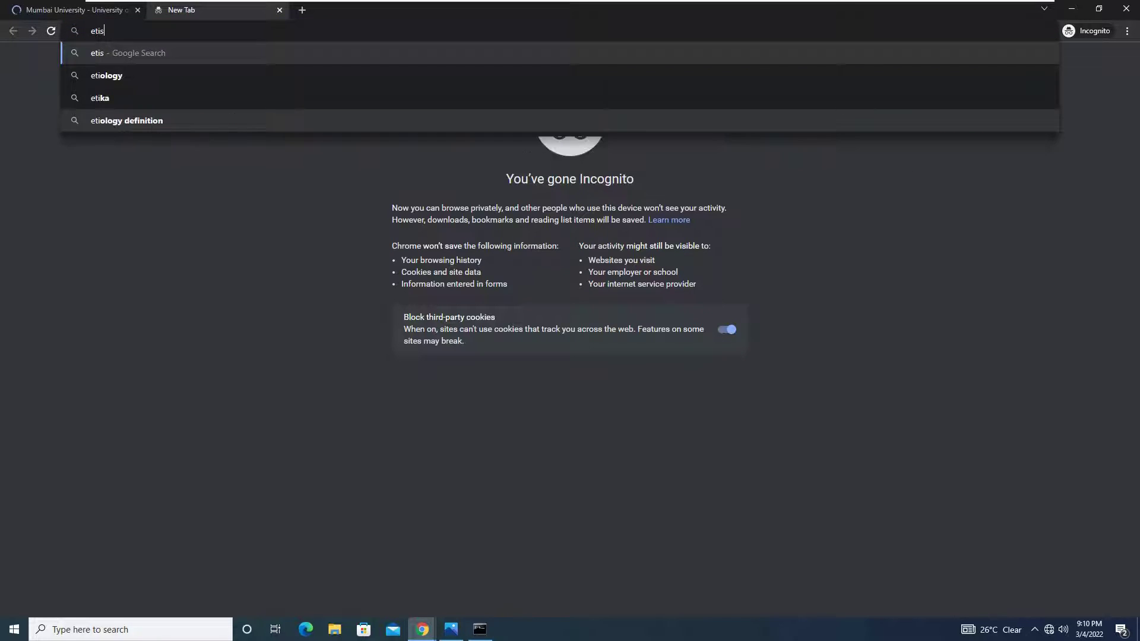
{"action": "key", "text": "BackSpace"}
{"action": "key", "text": "BackSpace"}
{"action": "type", "text": "lat.ae"}
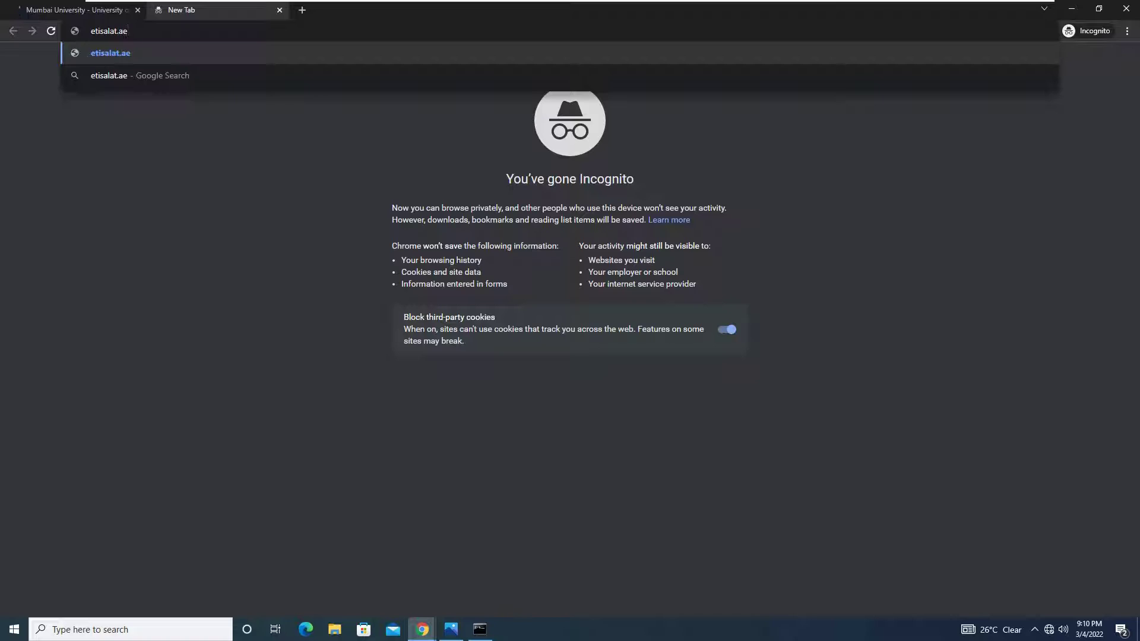
{"action": "key", "text": "Return"}
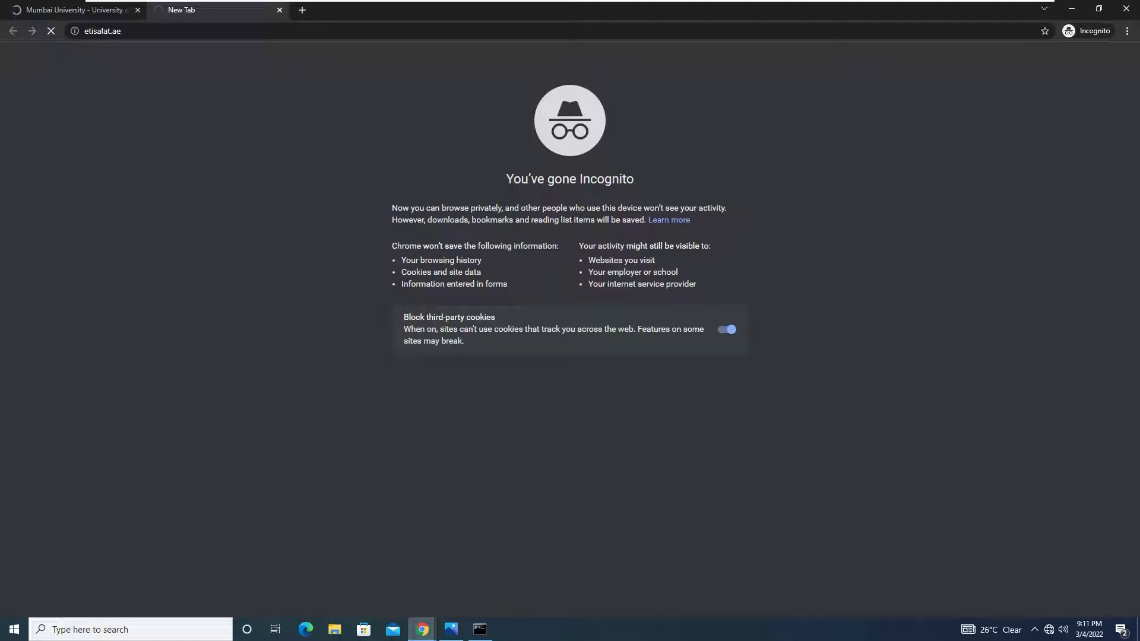
{"action": "key", "text": "ctrl+shift+Tab"}
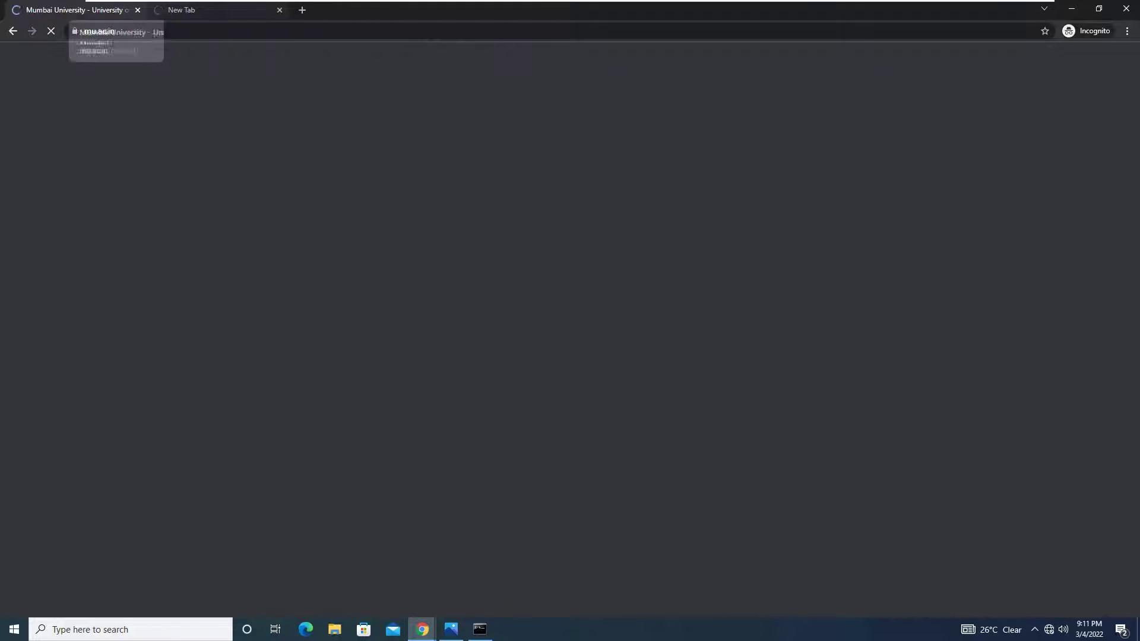
{"action": "left_click", "coordinate": [190, 10]}
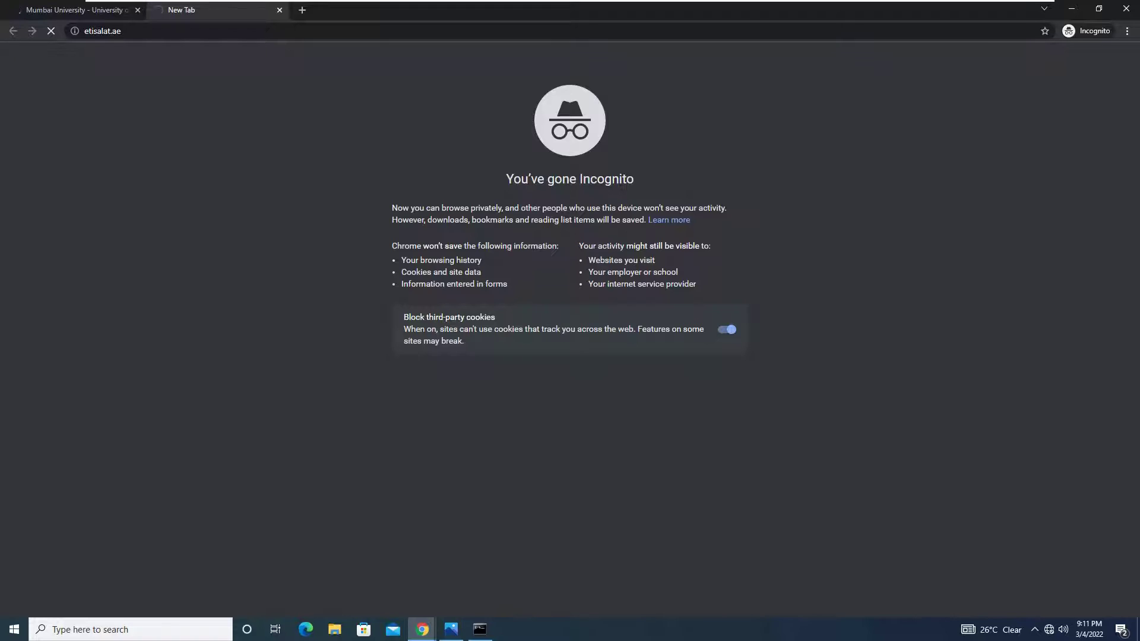
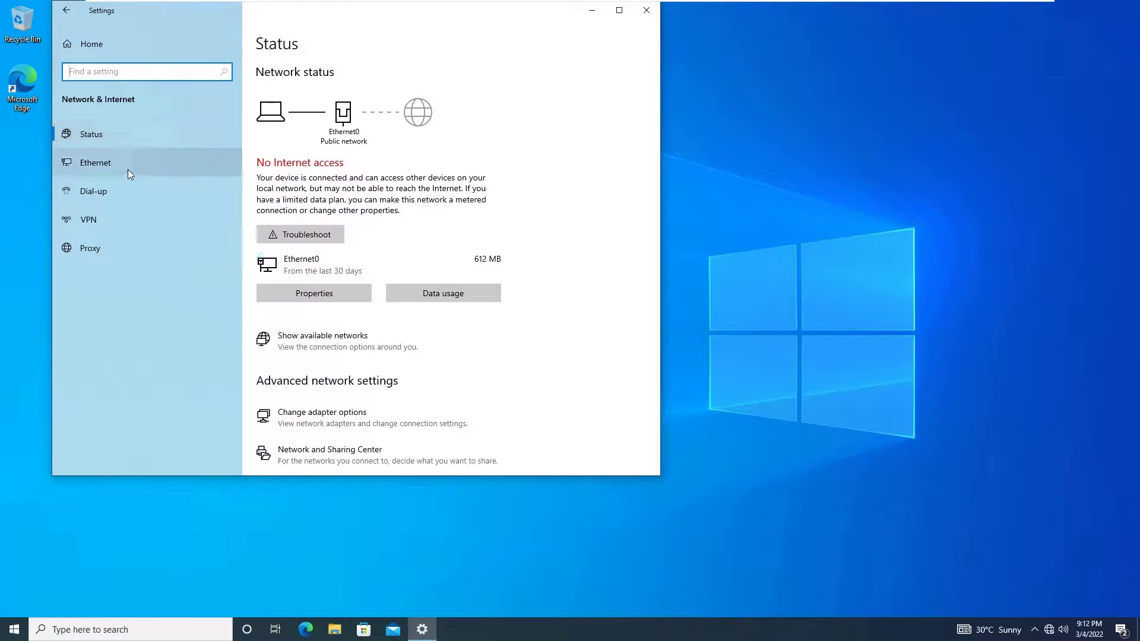
Open the Internet Protocol Version 4 (TCP/IPv4) properties of the Ethernet0 network adapter.
{"action": "left_click", "coordinate": [127, 170]}
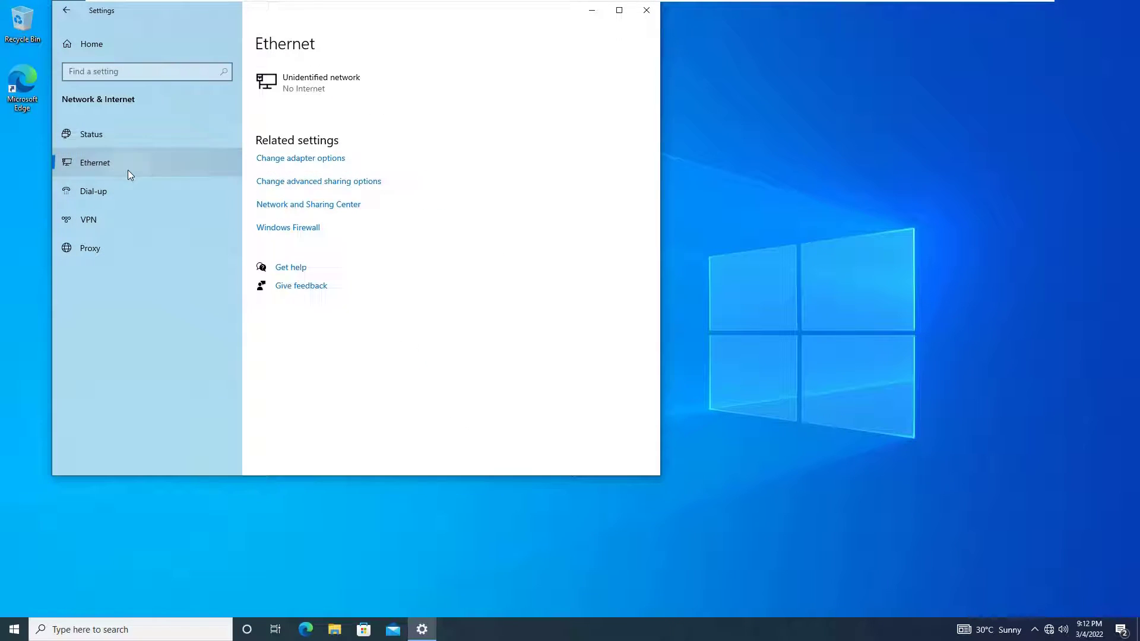
{"action": "left_click", "coordinate": [317, 160]}
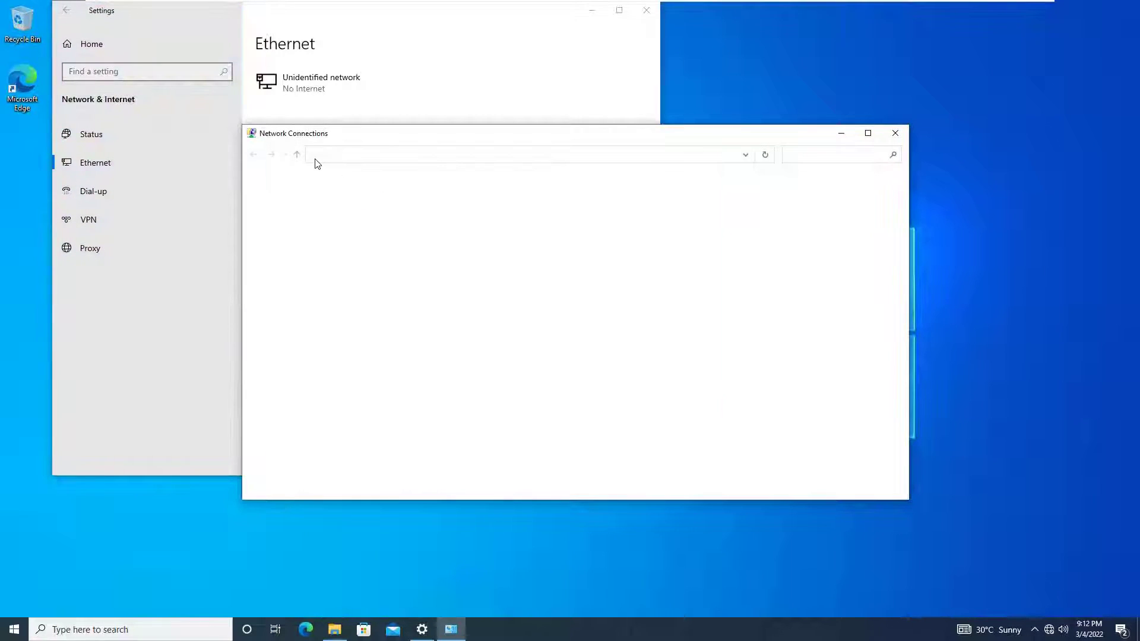
{"action": "left_click", "coordinate": [335, 203]}
{"action": "double_click", "coordinate": [334, 202]}
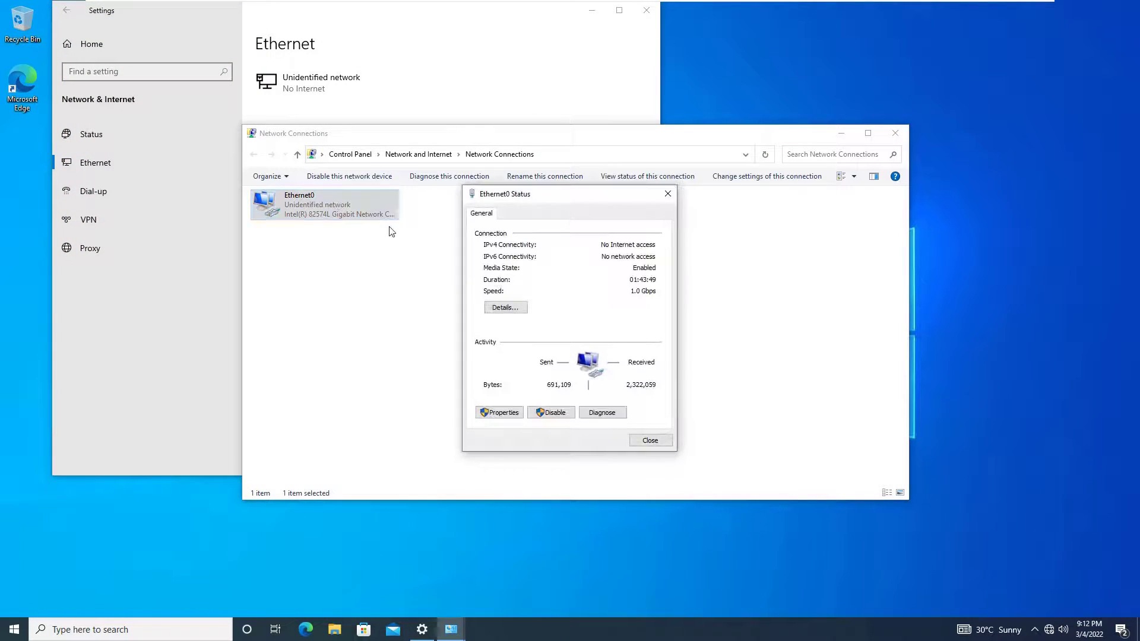
{"action": "left_click", "coordinate": [499, 413]}
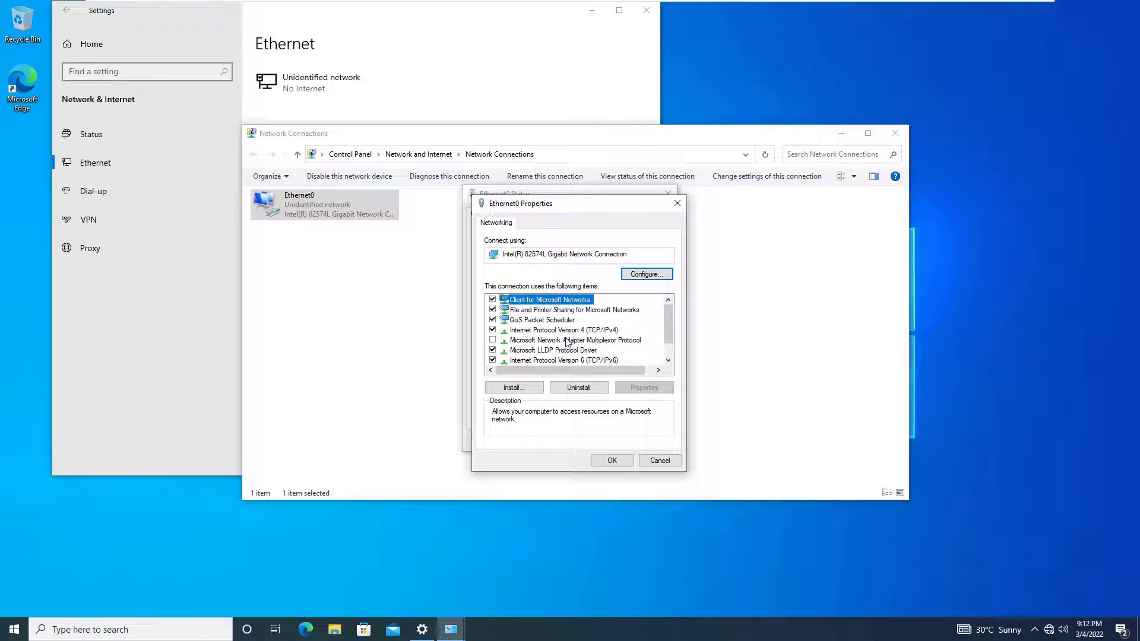
{"action": "double_click", "coordinate": [563, 331]}
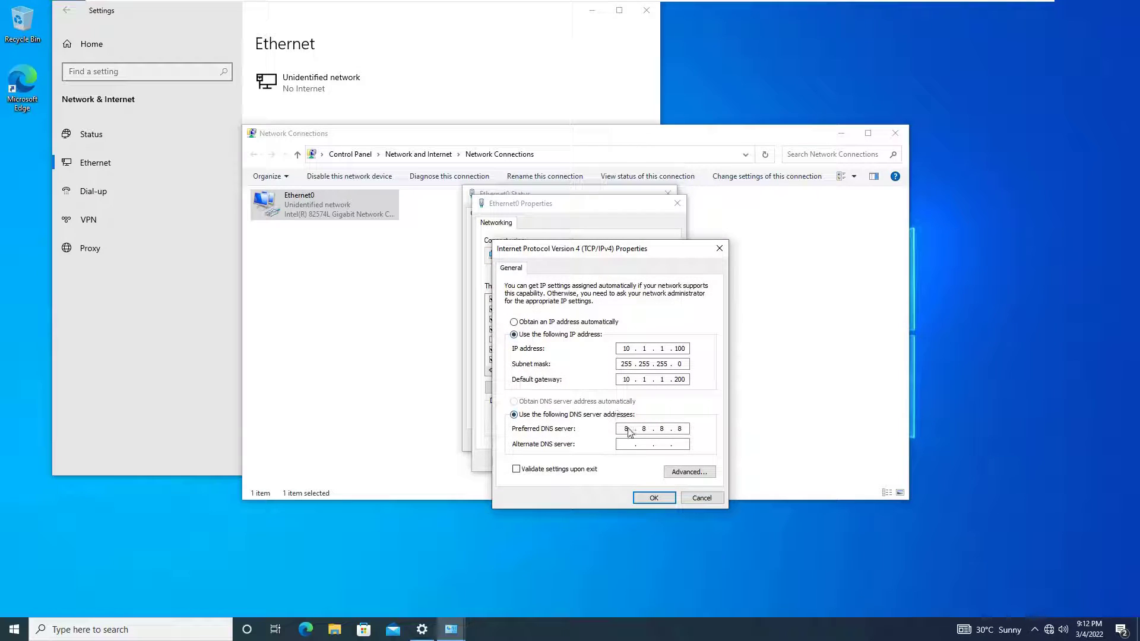
Set the preferred DNS server to 213.42.20.20 and the alternate to 195.229.241.222, then save and close the network settings.
{"action": "key", "text": "BackSpace"}
{"action": "type", "text": "209522"}
{"action": "left_click", "coordinate": [662, 499]}
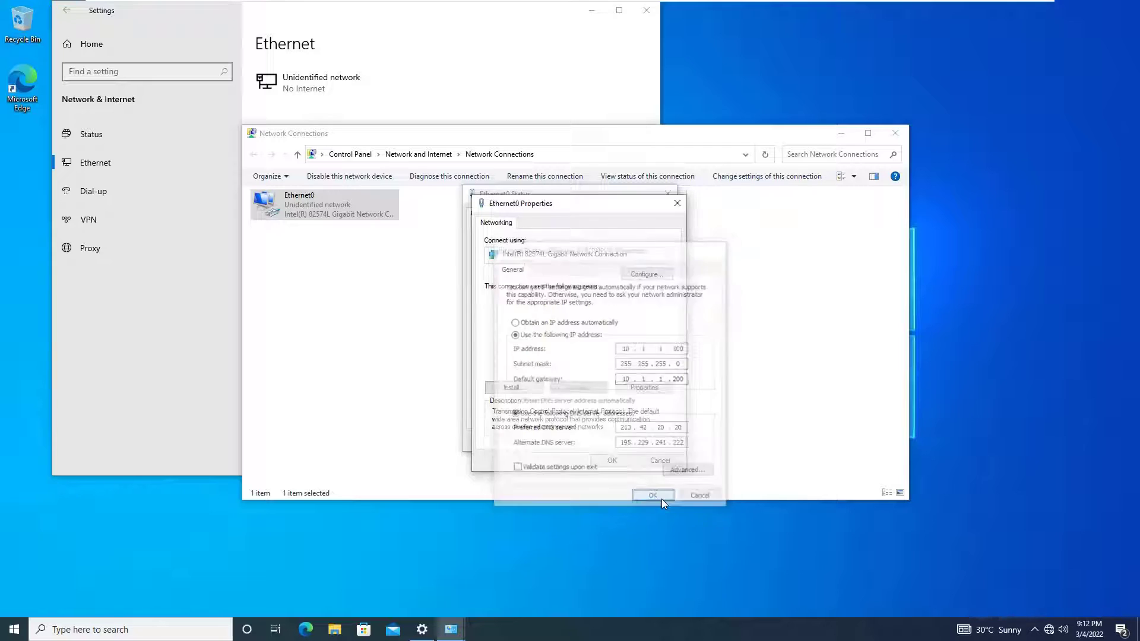
{"action": "left_click", "coordinate": [631, 462]}
{"action": "left_click", "coordinate": [650, 441]}
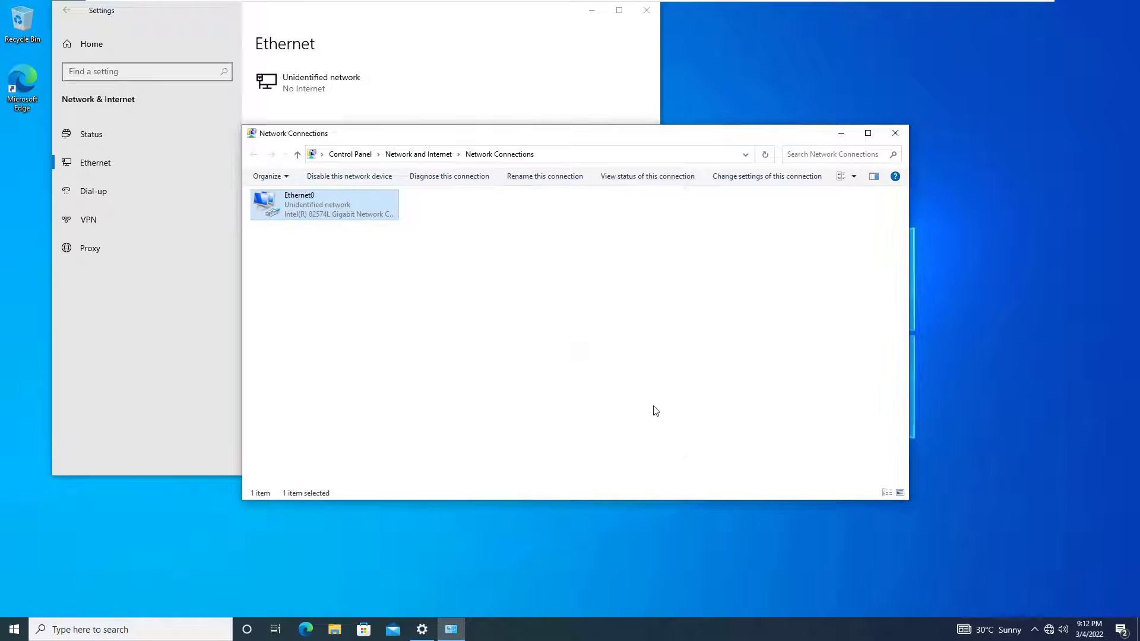
{"action": "left_click", "coordinate": [887, 135]}
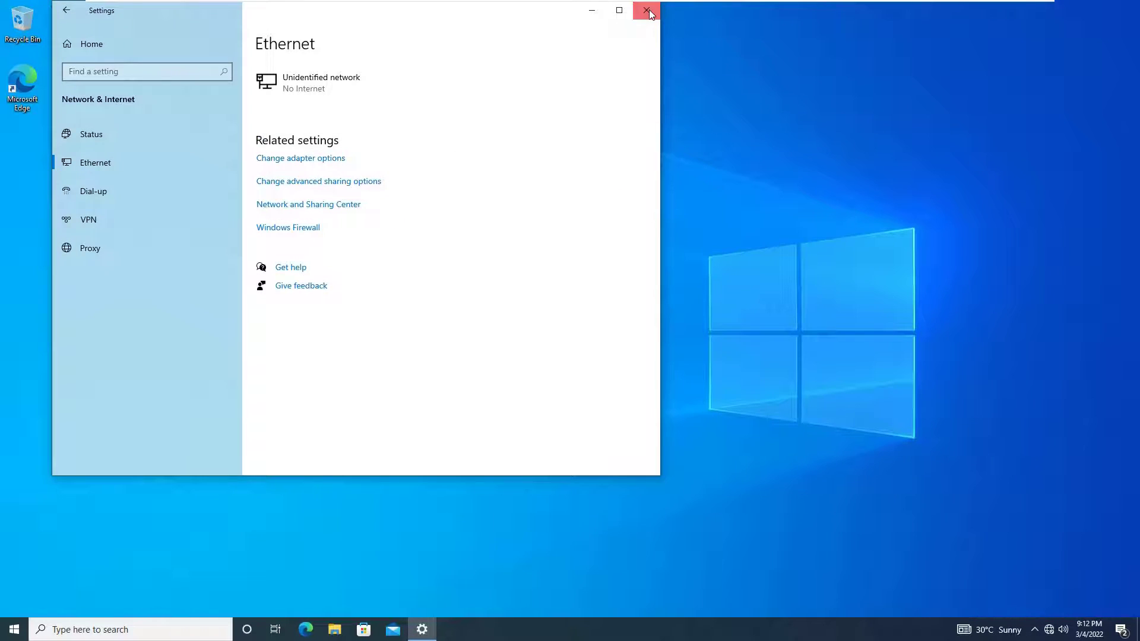
{"action": "left_click", "coordinate": [647, 10]}
{"action": "left_click", "coordinate": [690, 11]}
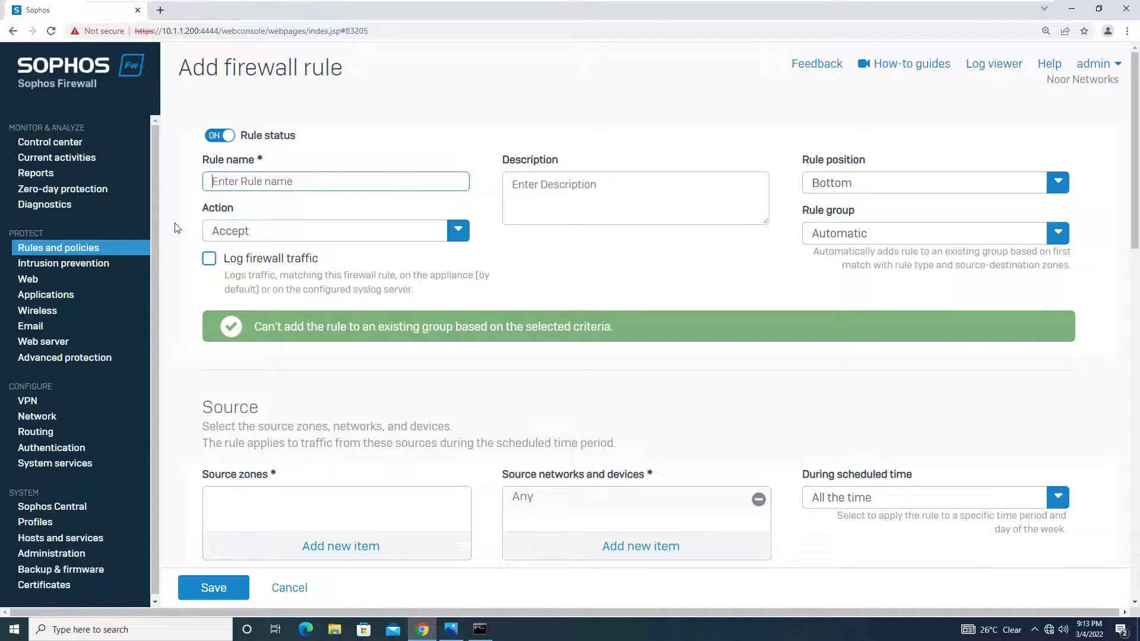
Start a new IPv4 firewall rule on the Sophos Firewall and name it Client-PC2-to-WAN.
{"action": "left_click", "coordinate": [122, 246]}
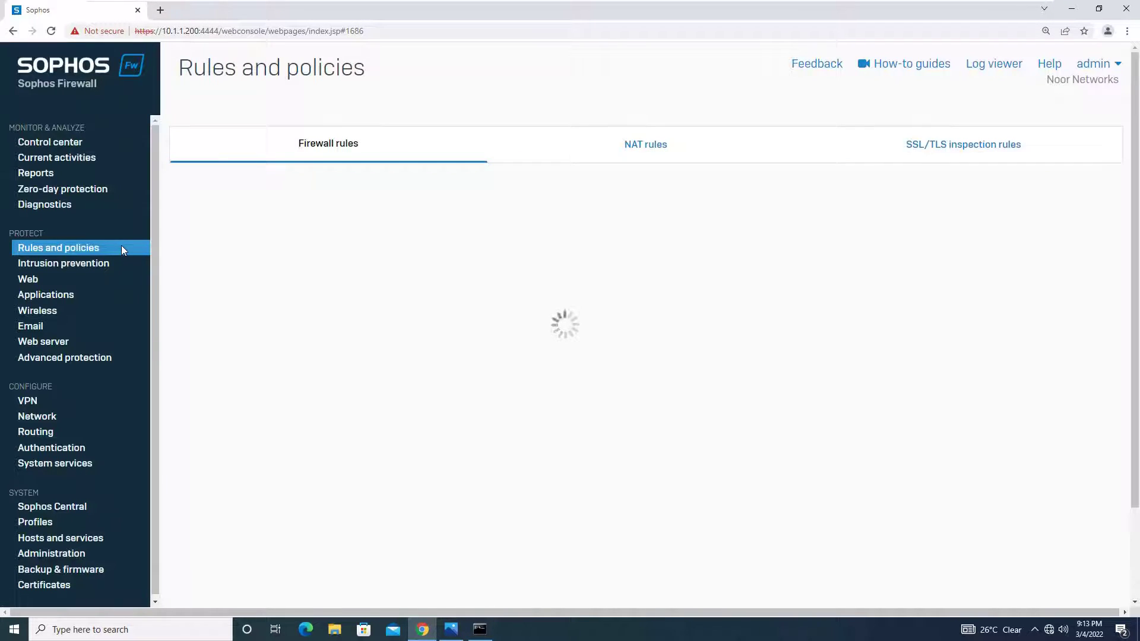
{"action": "left_click", "coordinate": [910, 191]}
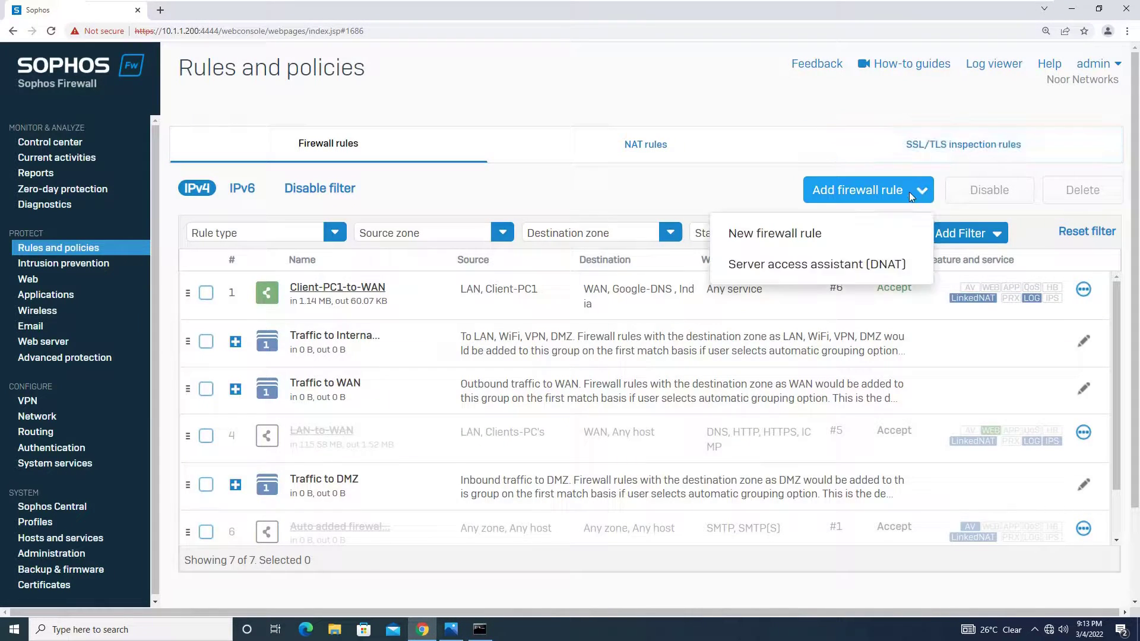
{"action": "left_click", "coordinate": [824, 232]}
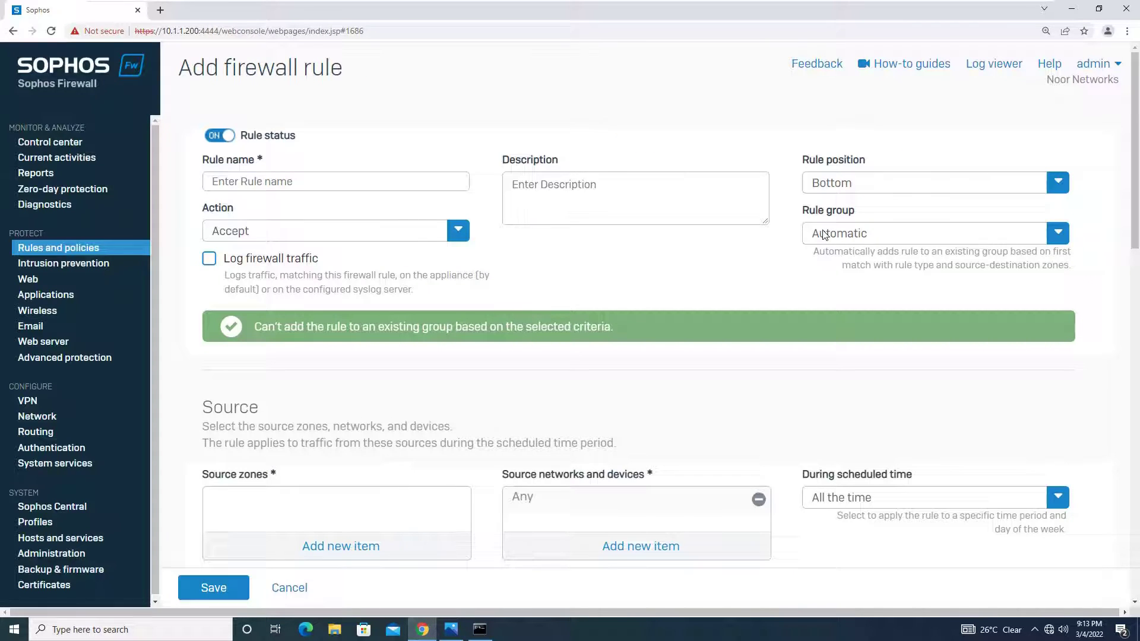
{"action": "left_click", "coordinate": [428, 185]}
{"action": "type", "text": "Client-PC2"}
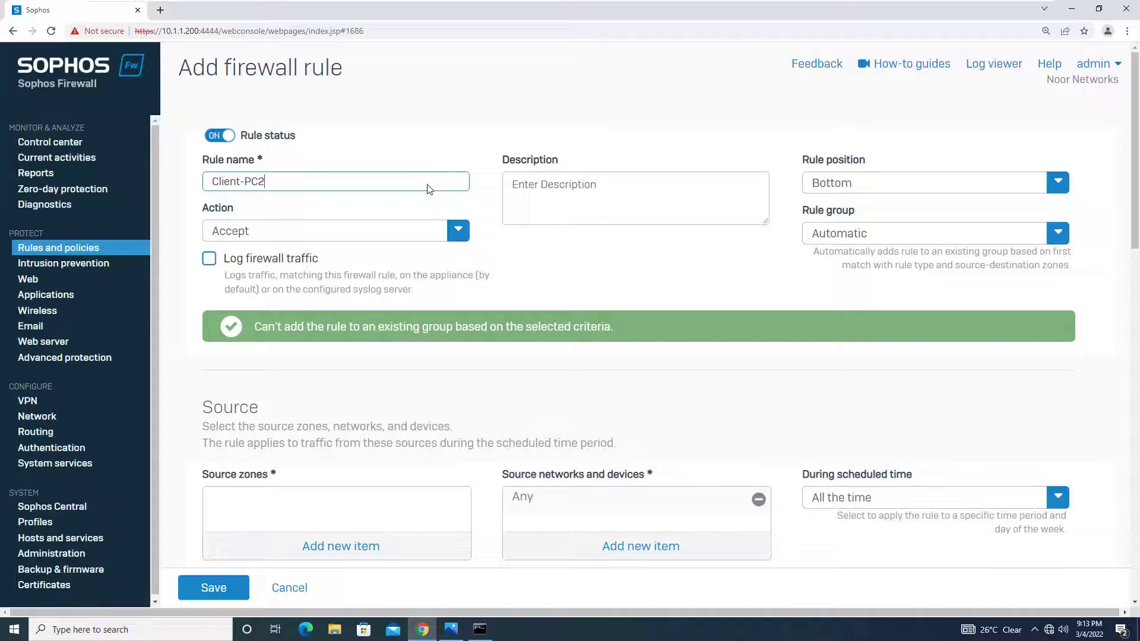
{"action": "type", "text": "-to-WAN"}
Set the rule position to Top and the rule group to None, and enable logging of firewall traffic.
{"action": "left_click", "coordinate": [936, 183]}
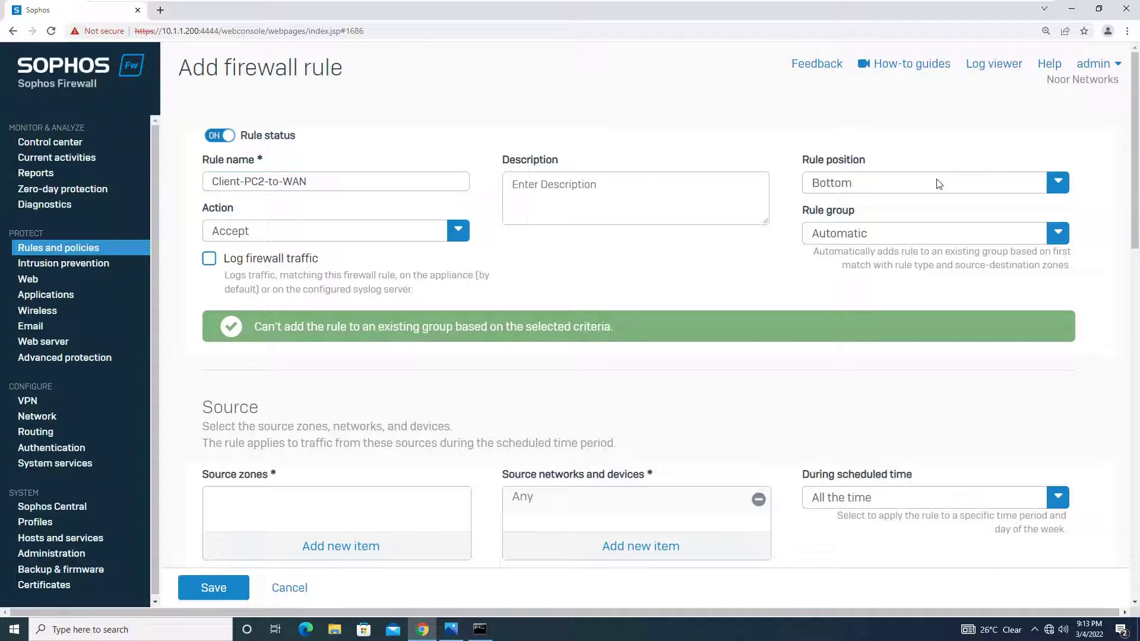
{"action": "left_click", "coordinate": [879, 221]}
{"action": "left_click", "coordinate": [910, 235]}
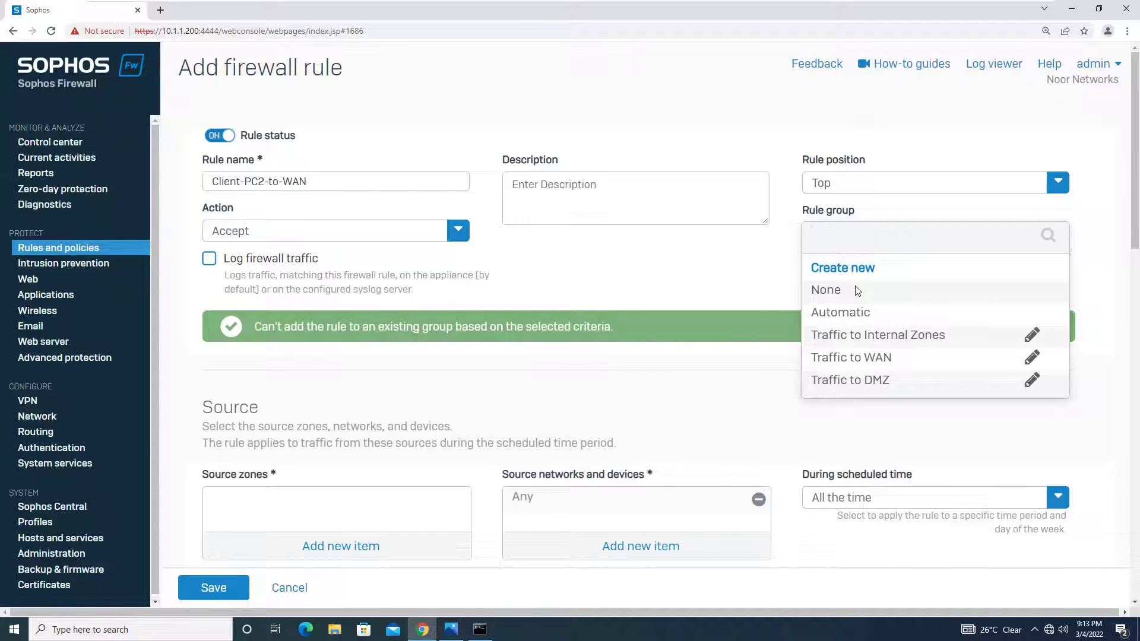
{"action": "left_click", "coordinate": [856, 291]}
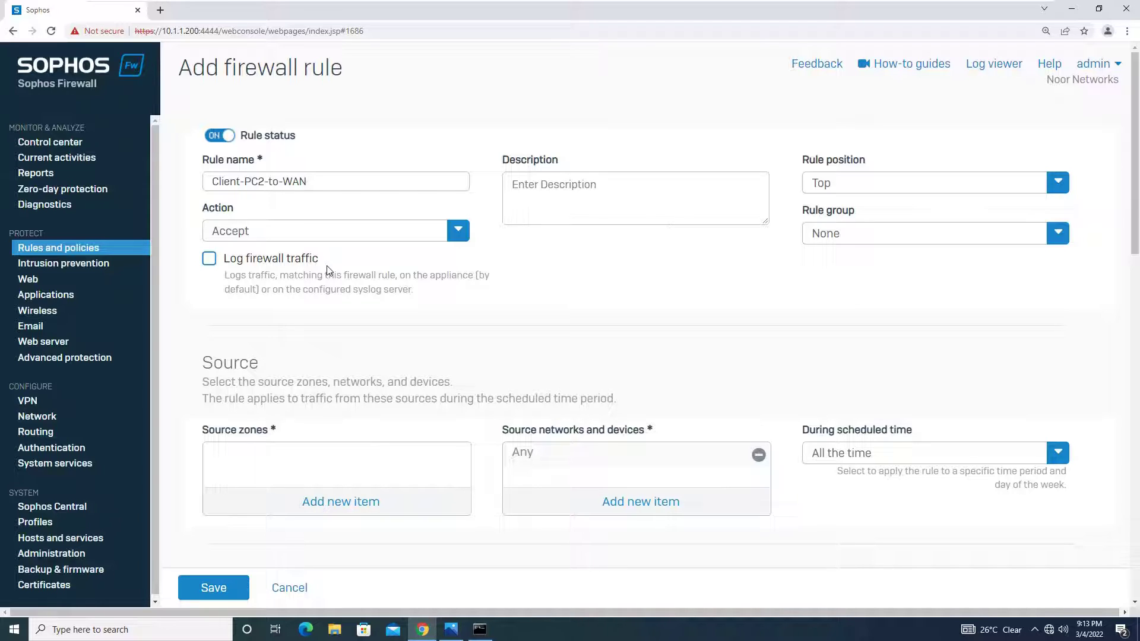
{"action": "left_click", "coordinate": [211, 260]}
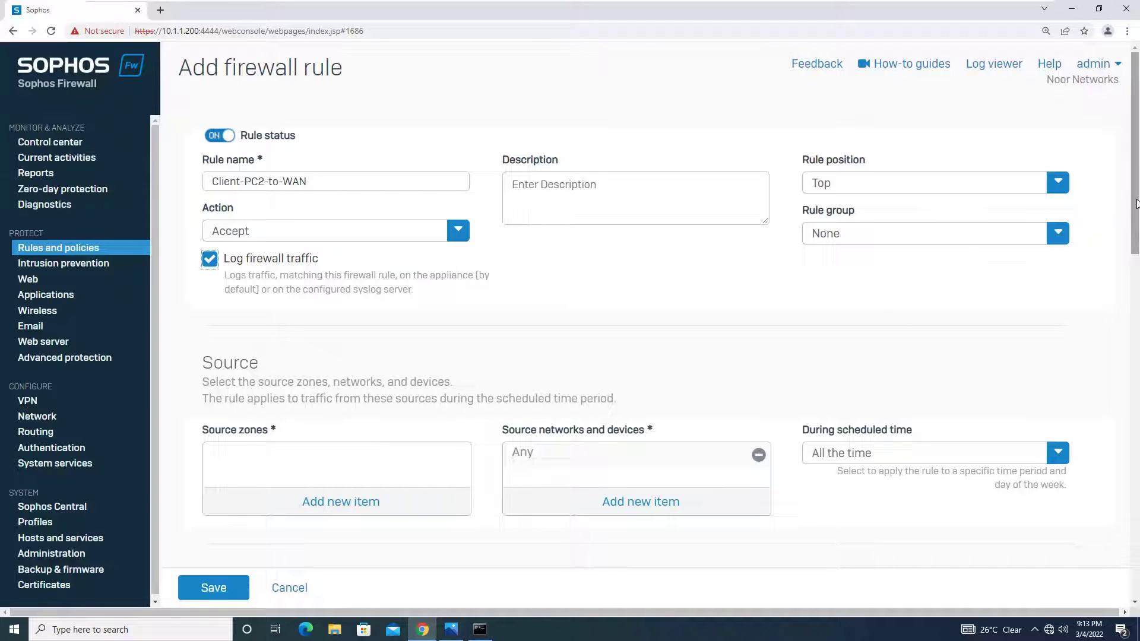
Add LAN as the source zone of the Client-PC2-to-WAN rule.
{"action": "left_click_drag", "start_coordinate": [1134, 205], "coordinate": [1132, 265]}
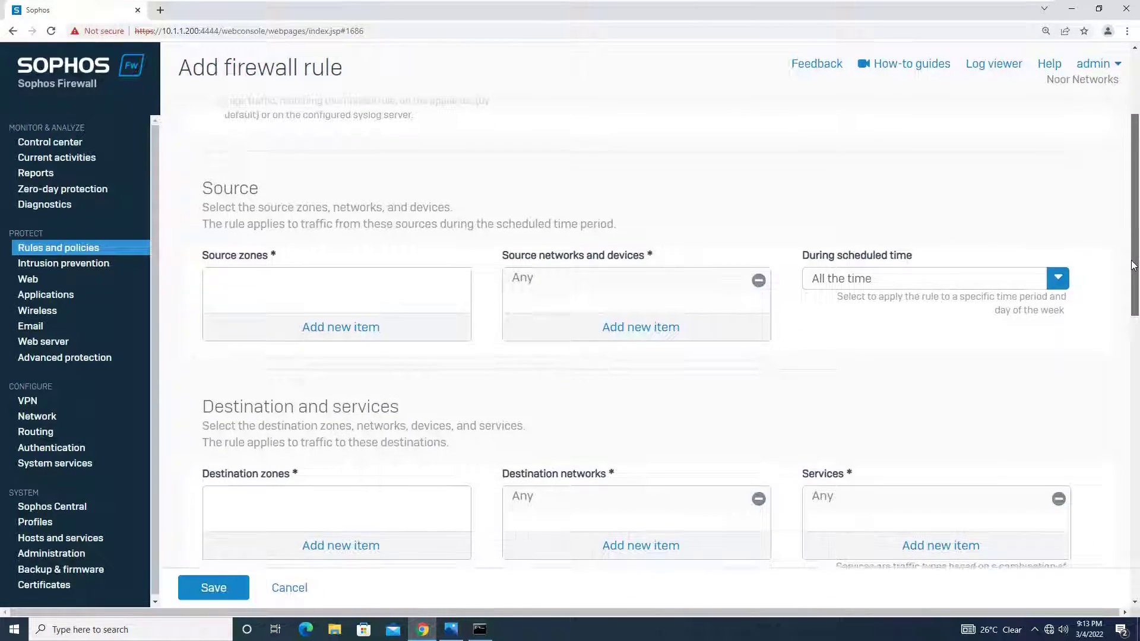
{"action": "left_click", "coordinate": [361, 327]}
{"action": "left_click", "coordinate": [288, 375]}
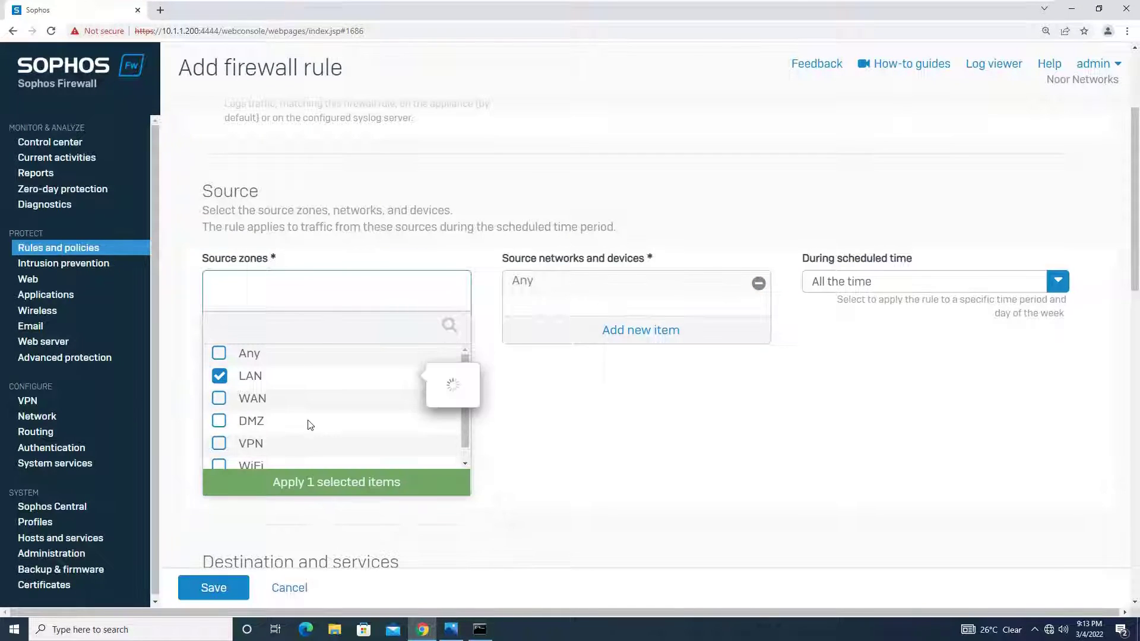
{"action": "left_click", "coordinate": [334, 476]}
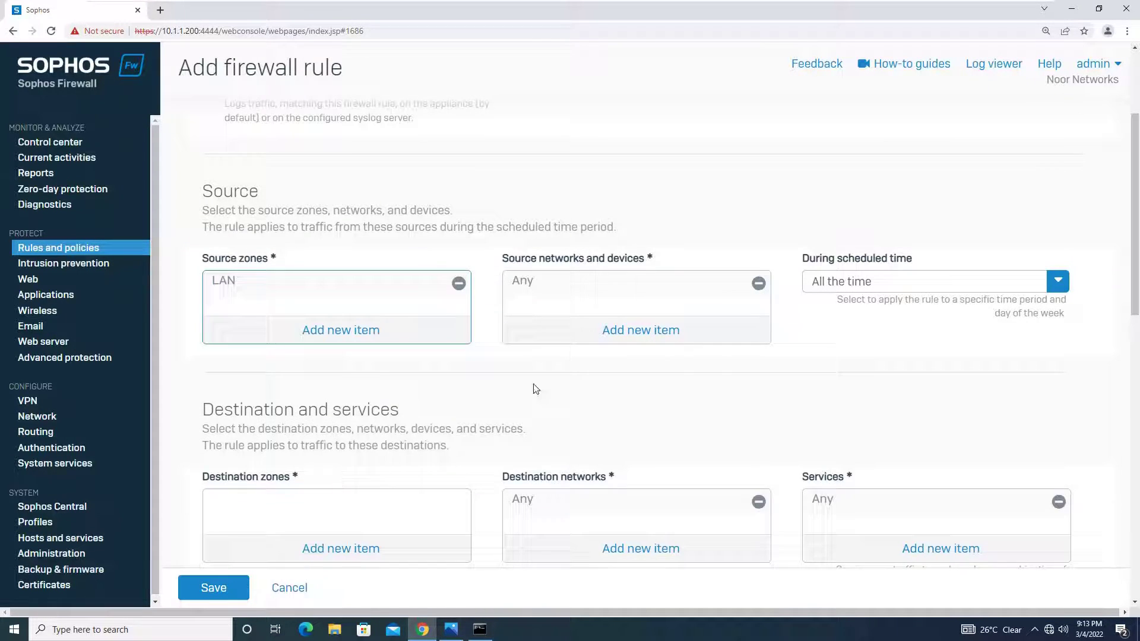
Replace Any with the Client-PC2 host in the rule's source networks and devices.
{"action": "left_click", "coordinate": [759, 283]}
{"action": "left_click", "coordinate": [693, 332]}
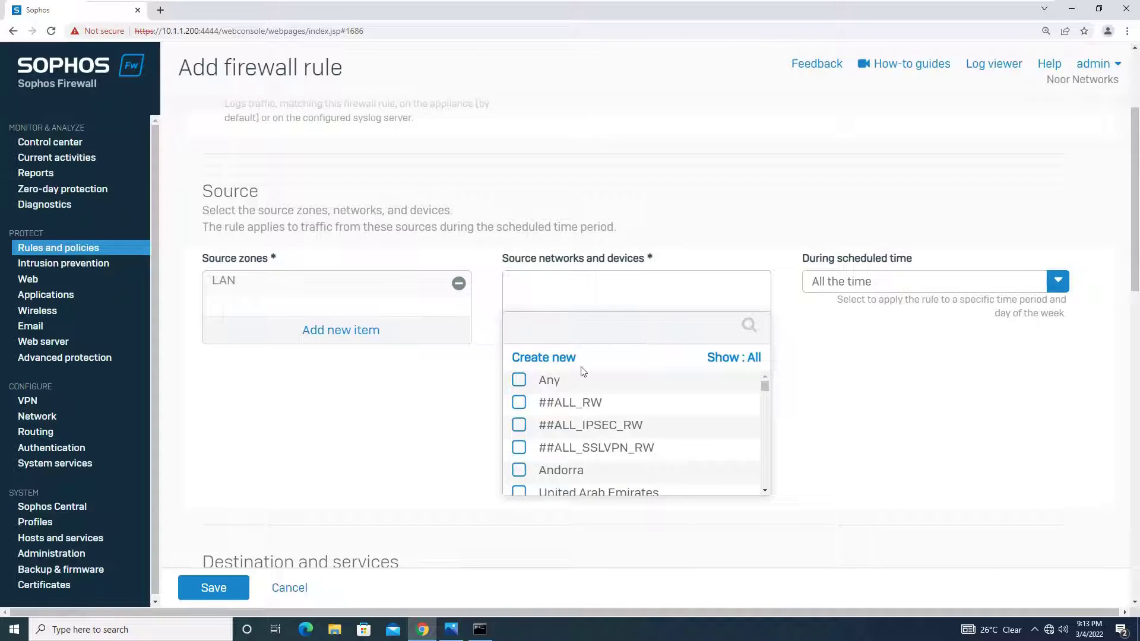
{"action": "type", "text": "client-pc2"}
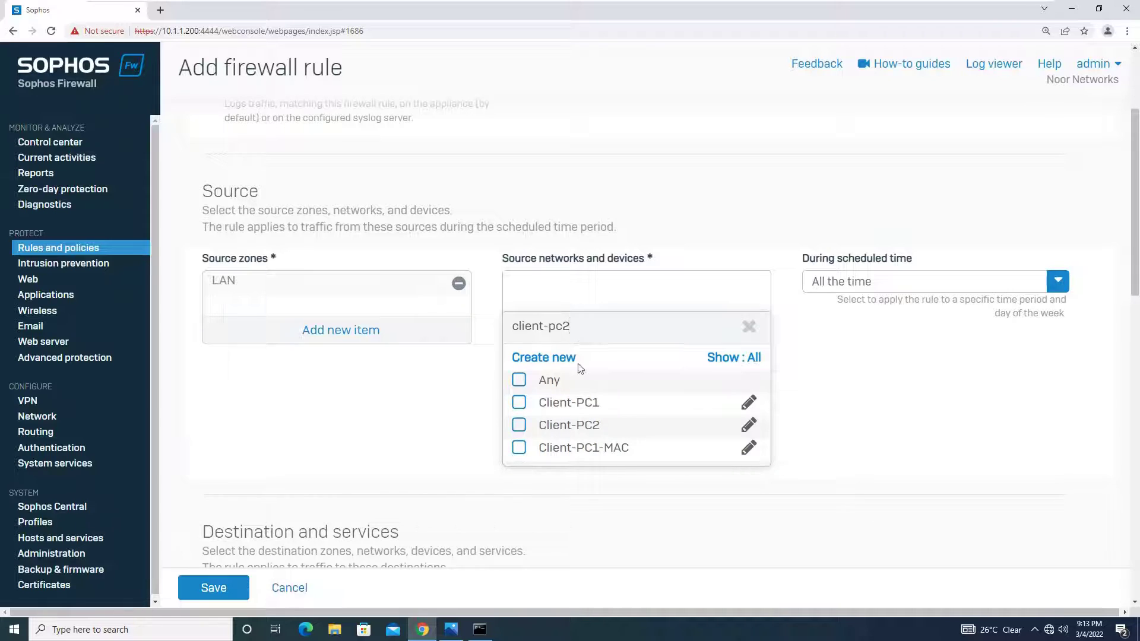
{"action": "left_click", "coordinate": [607, 404]}
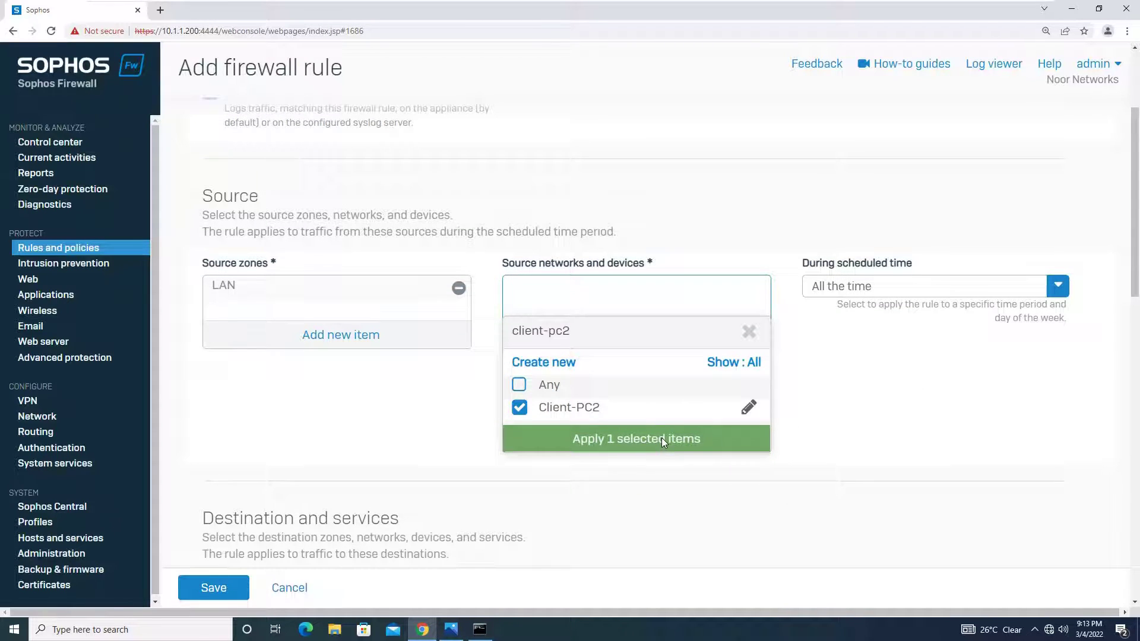
{"action": "left_click_drag", "start_coordinate": [661, 437], "coordinate": [478, 390]}
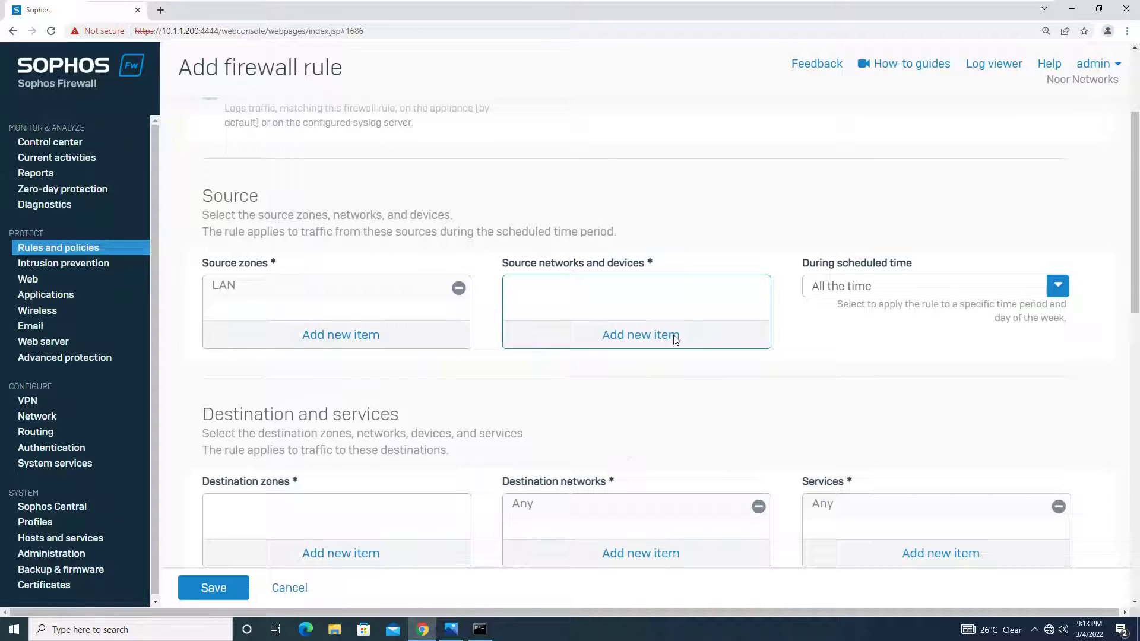
{"action": "left_click", "coordinate": [666, 335]}
{"action": "type", "text": "c"}
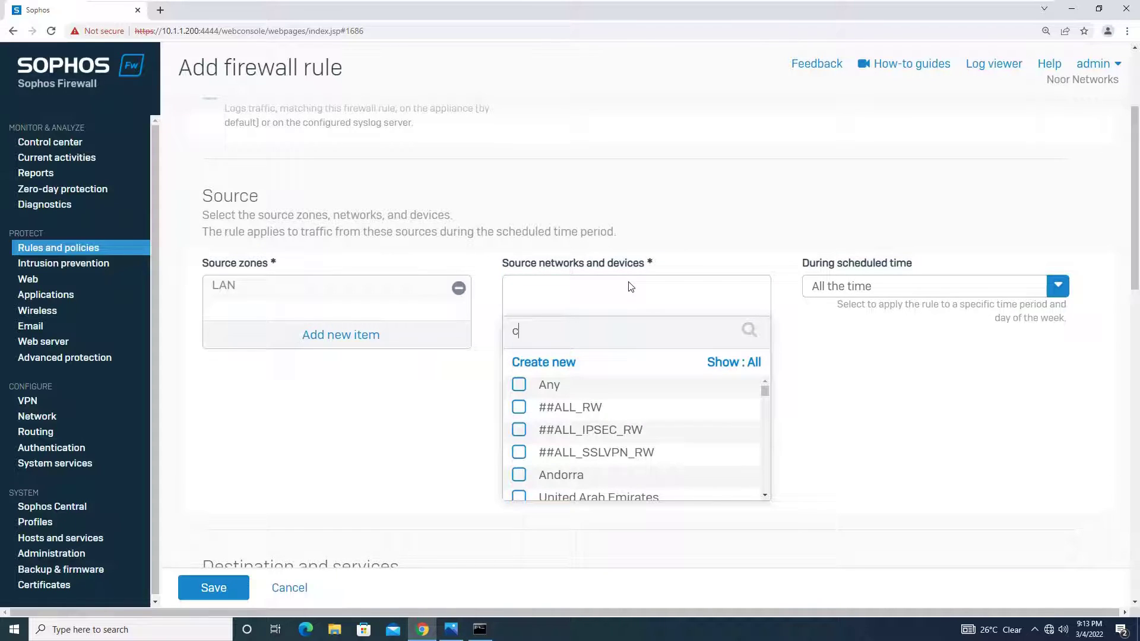
{"action": "type", "text": "lient-pc"}
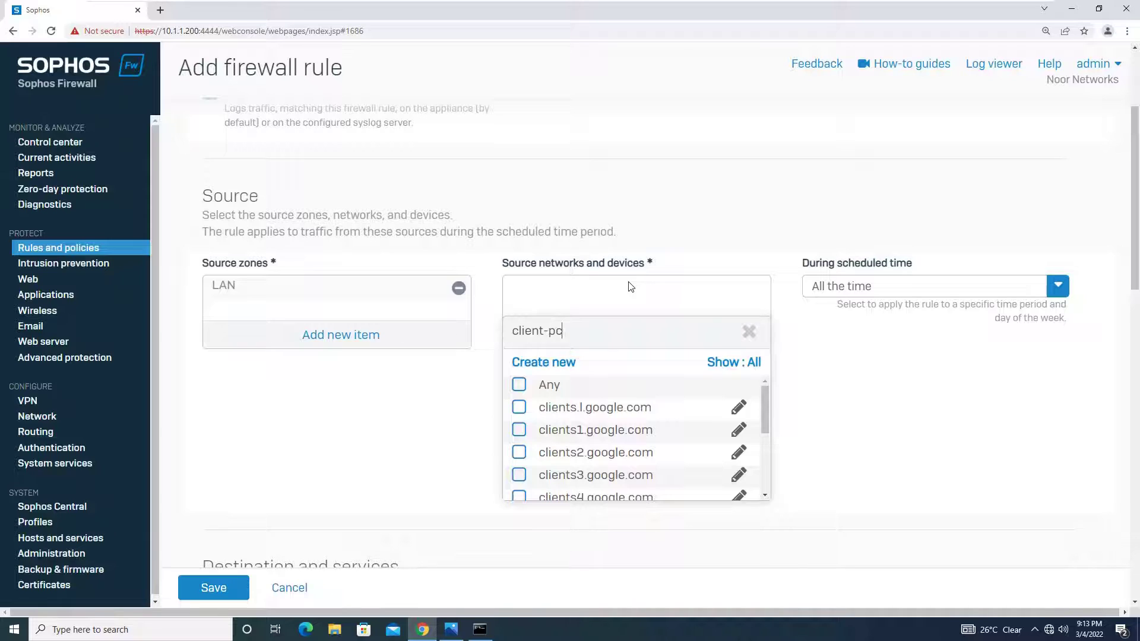
{"action": "mouse_move", "coordinate": [601, 436]}
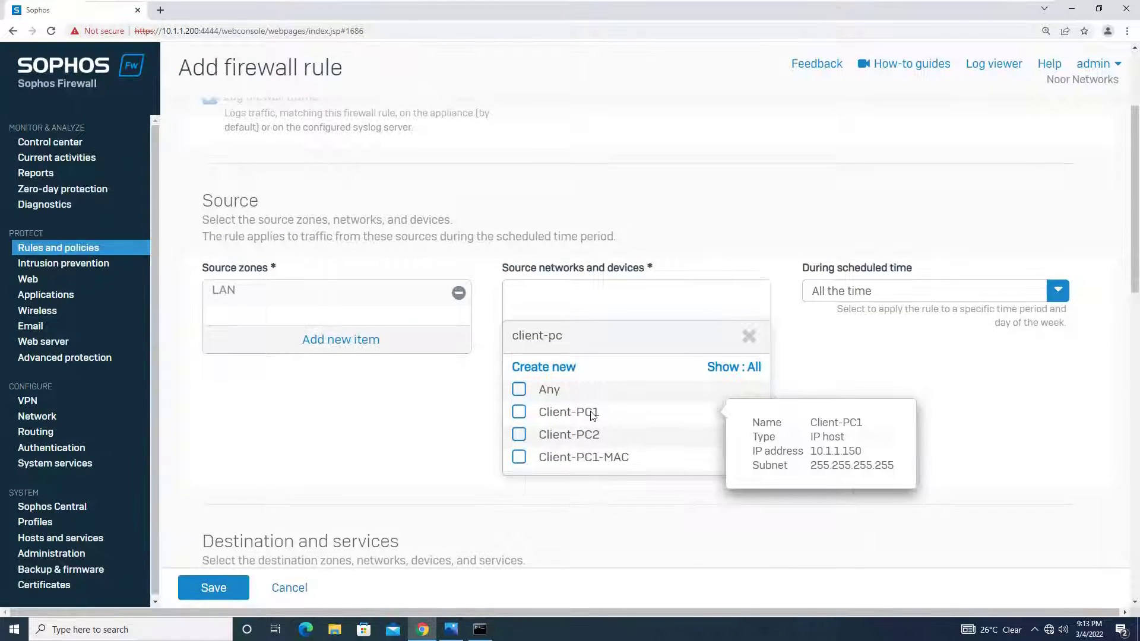
{"action": "left_click", "coordinate": [594, 440]}
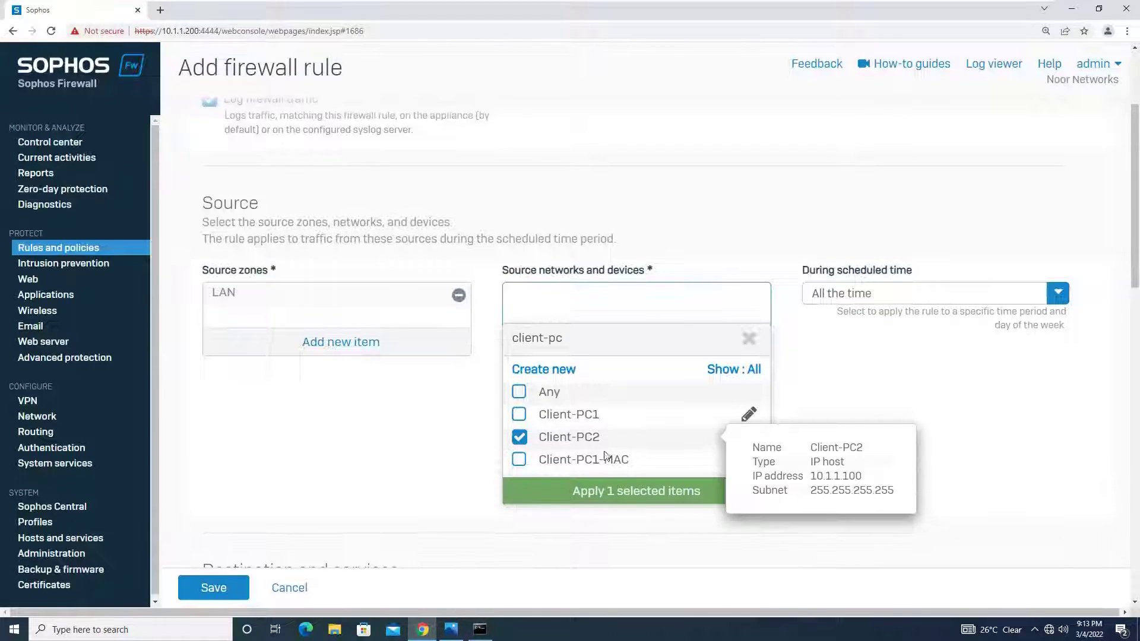
{"action": "left_click", "coordinate": [625, 486]}
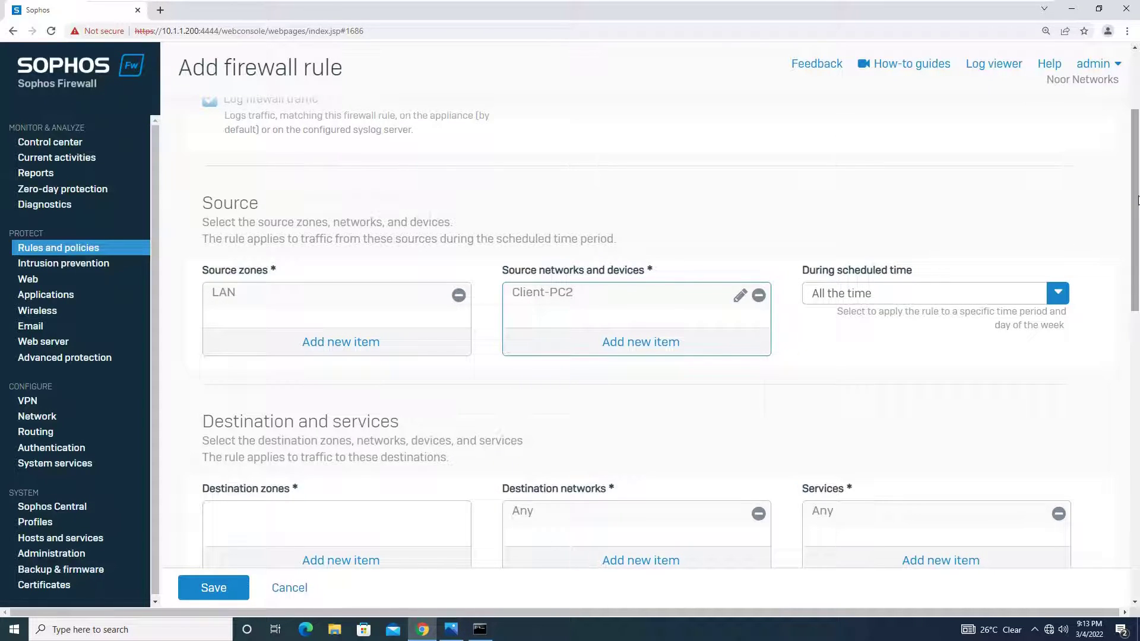
Add WAN as the destination zone of the Client-PC2-to-WAN rule.
{"action": "left_click_drag", "start_coordinate": [1138, 199], "coordinate": [1094, 253]}
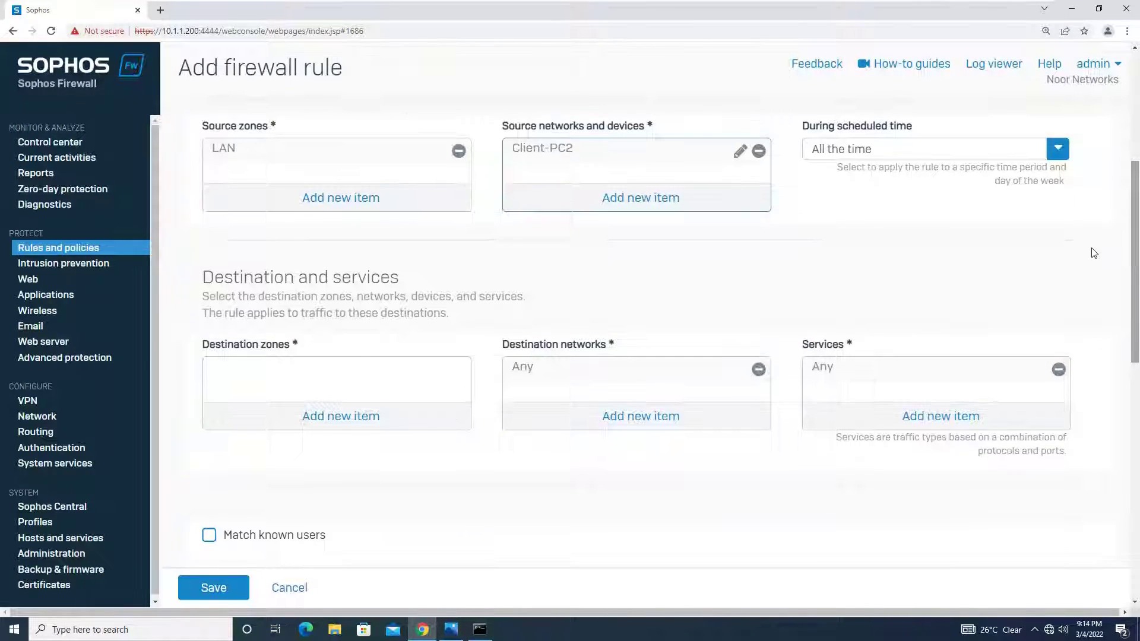
{"action": "left_click", "coordinate": [351, 418]}
{"action": "type", "text": "wan"}
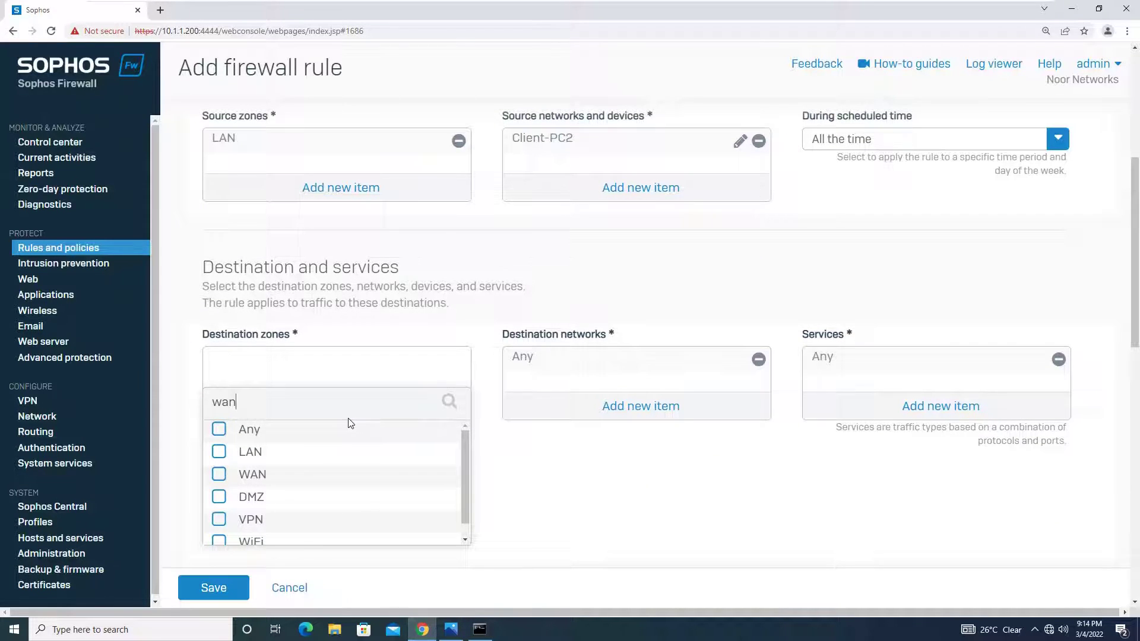
{"action": "left_click", "coordinate": [283, 454]}
{"action": "left_click", "coordinate": [324, 484]}
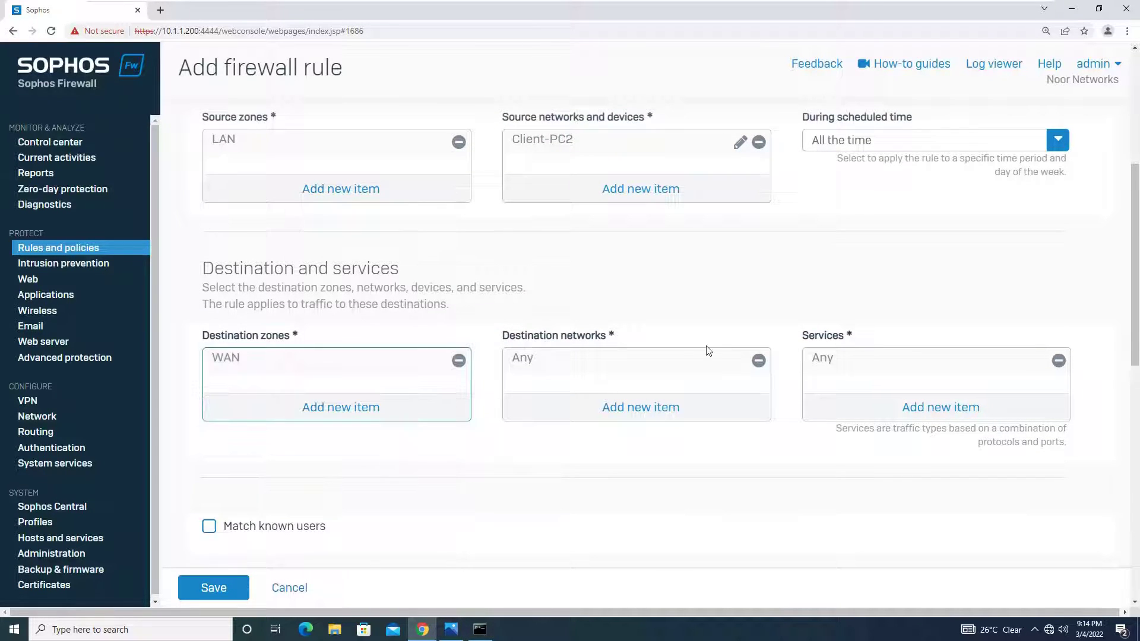
Replace Any with United Arab Emirates in the Client-PC2-to-WAN rule's destination networks.
{"action": "left_click", "coordinate": [759, 360]}
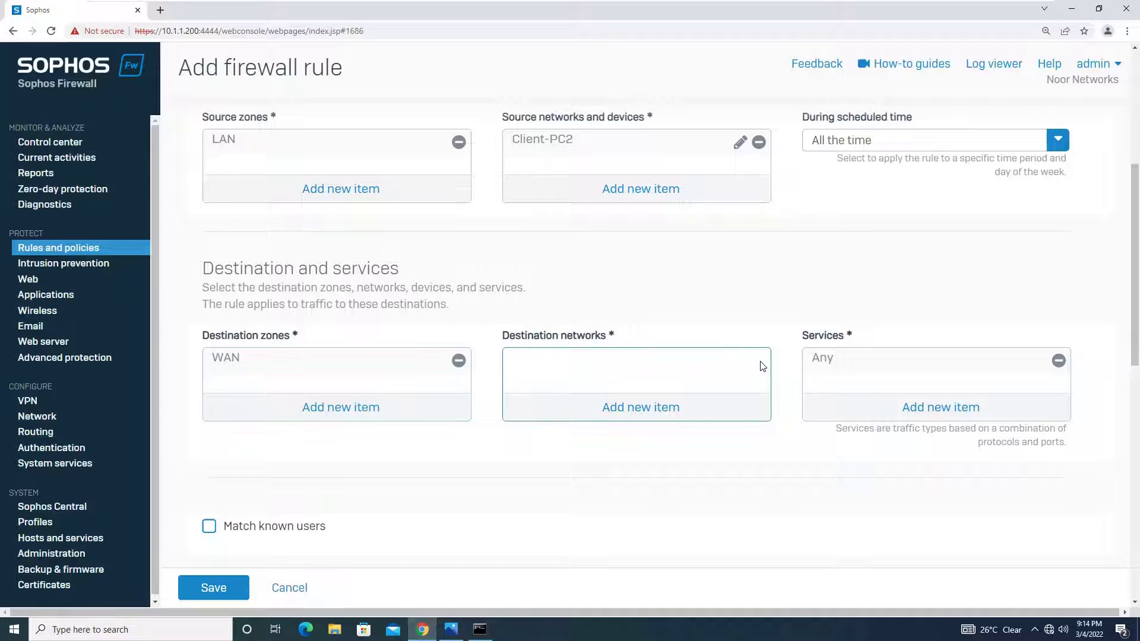
{"action": "left_click", "coordinate": [675, 411]}
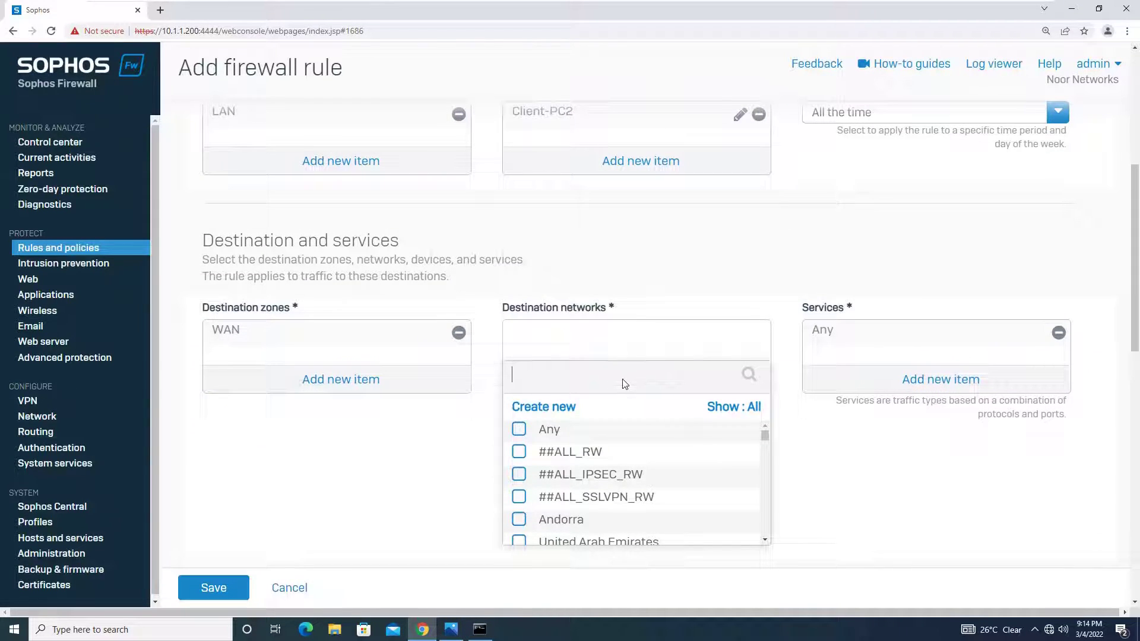
{"action": "type", "text": "un"}
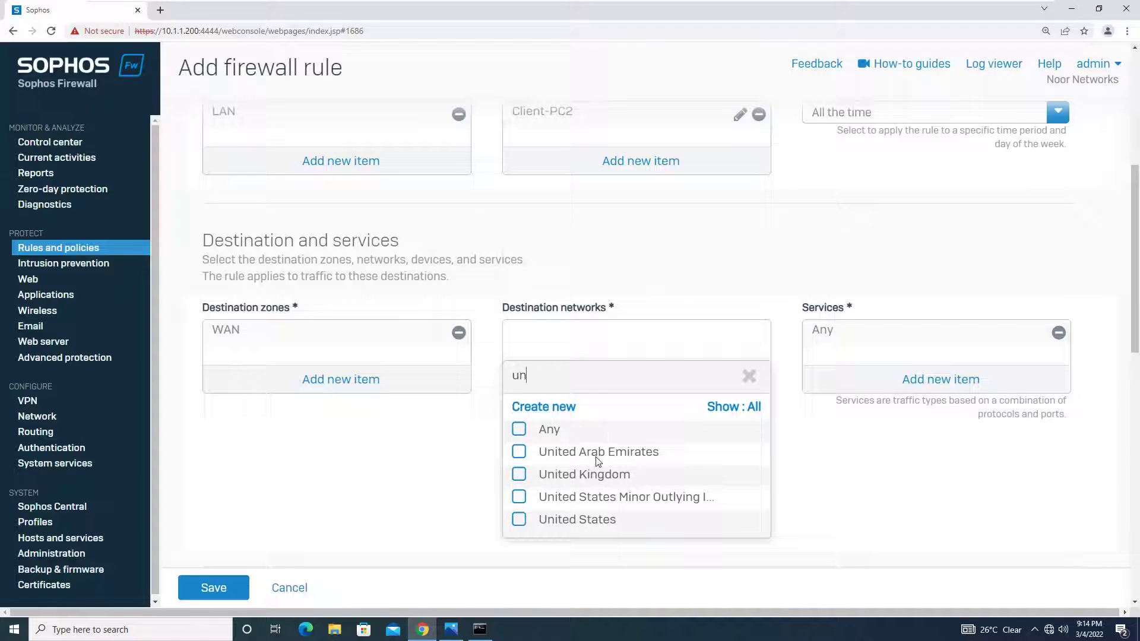
{"action": "left_click", "coordinate": [593, 454]}
{"action": "left_click", "coordinate": [615, 552]}
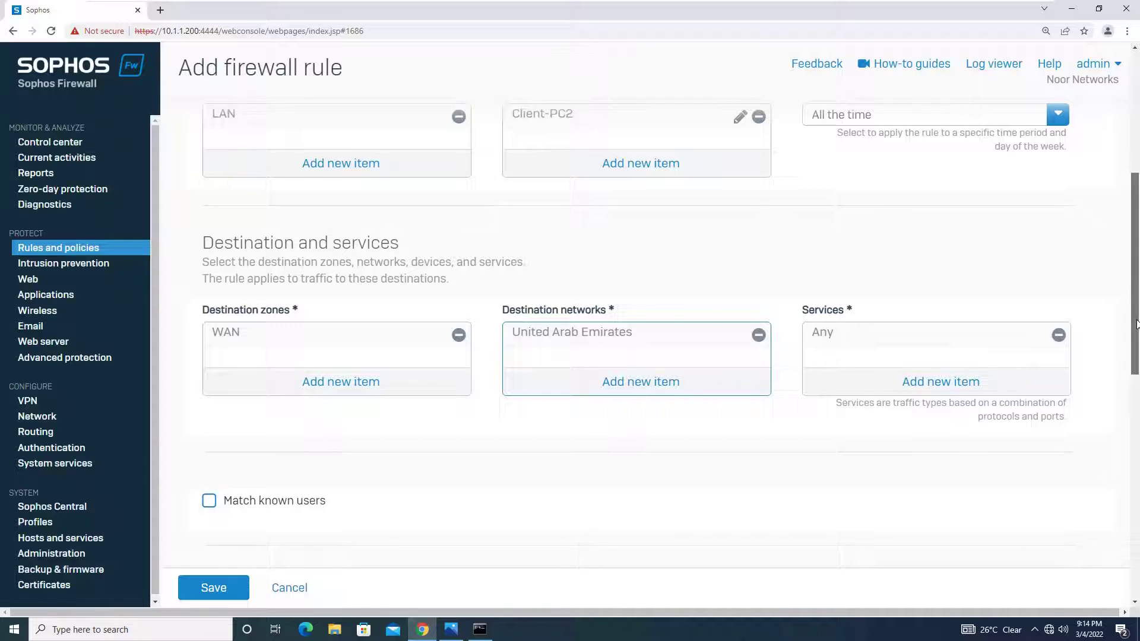
Create a linked NAT rule for the firewall rule with MASQ as the translated source (SNAT), and save it.
{"action": "left_click_drag", "start_coordinate": [1138, 335], "coordinate": [1120, 420]}
{"action": "scroll", "coordinate": [1117, 425], "scroll_direction": "down", "scroll_amount": 3}
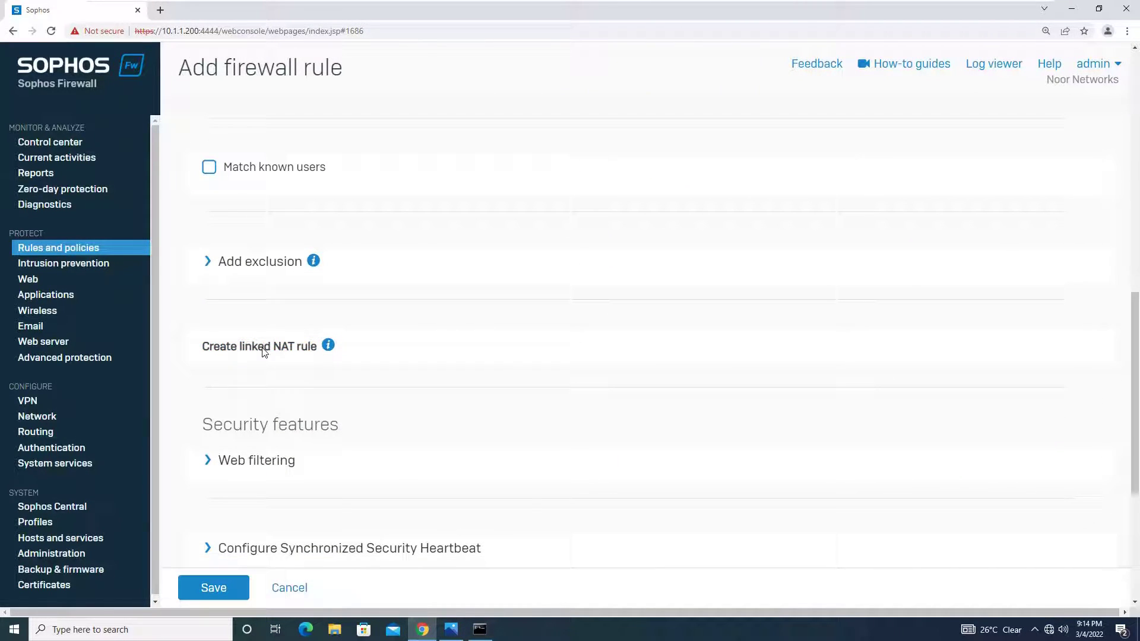
{"action": "left_click", "coordinate": [262, 348]}
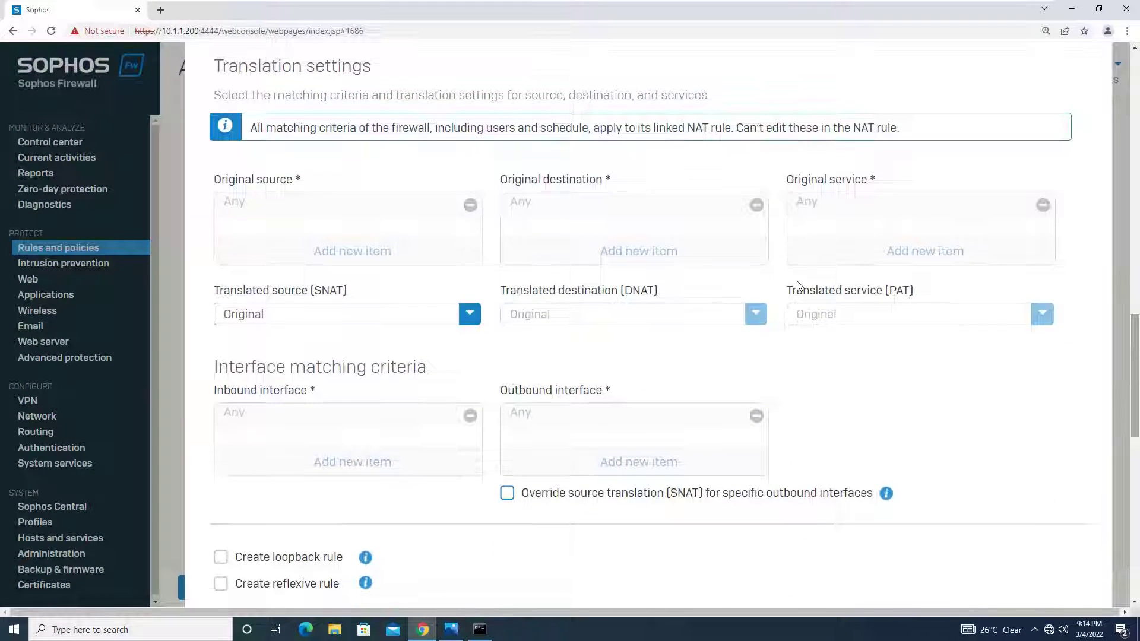
{"action": "left_click", "coordinate": [384, 319]}
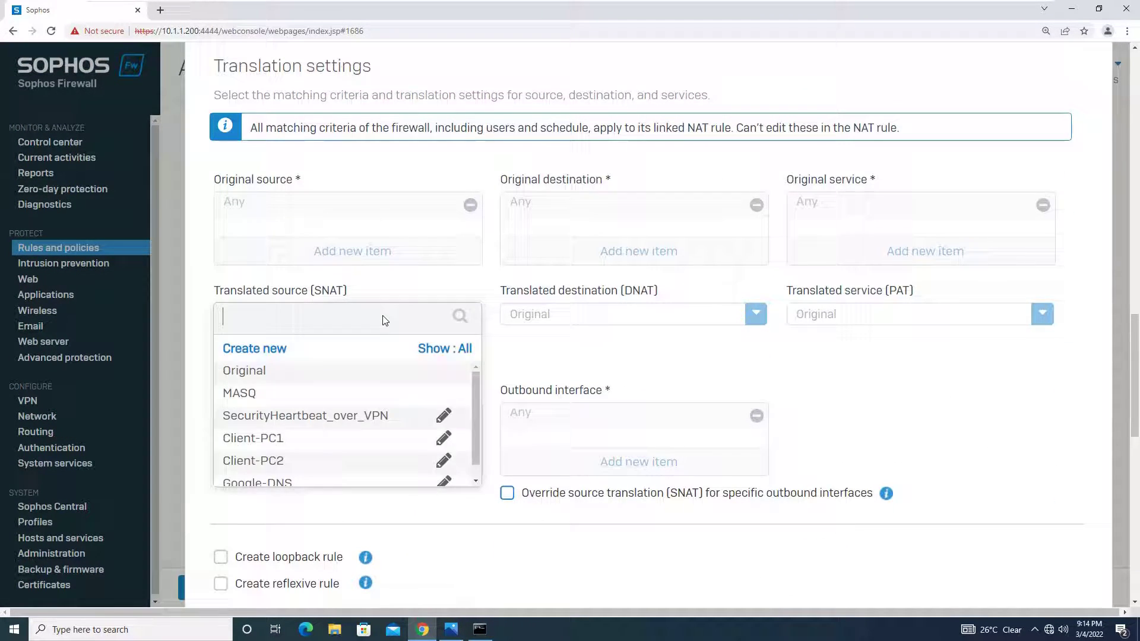
{"action": "left_click", "coordinate": [286, 393]}
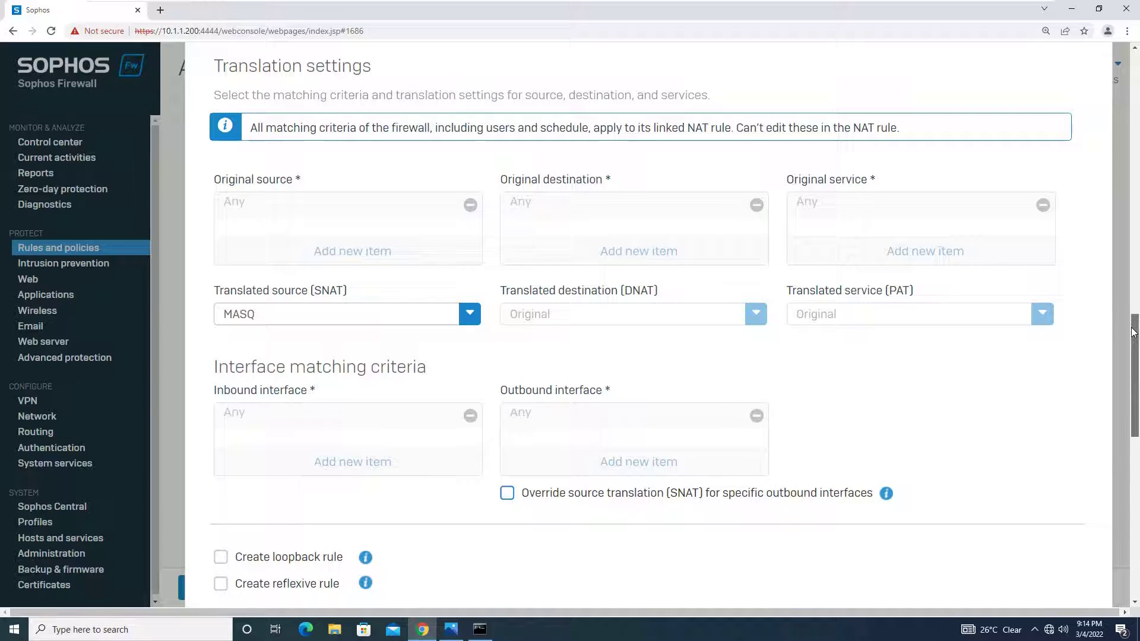
{"action": "left_click_drag", "start_coordinate": [1134, 332], "coordinate": [1133, 395]}
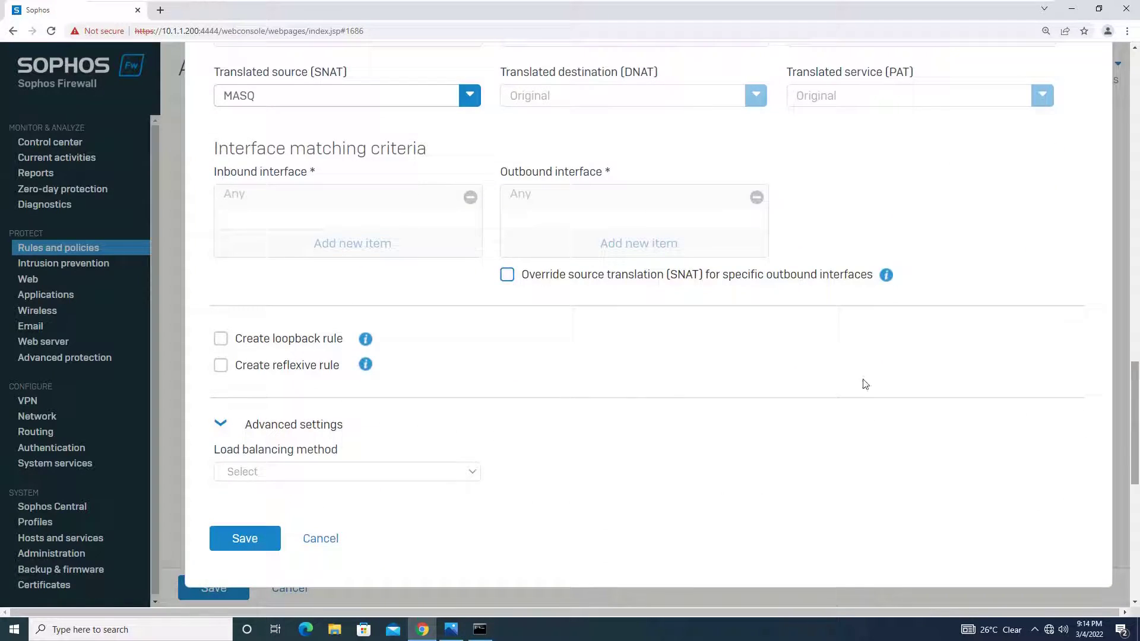
{"action": "left_click", "coordinate": [225, 538]}
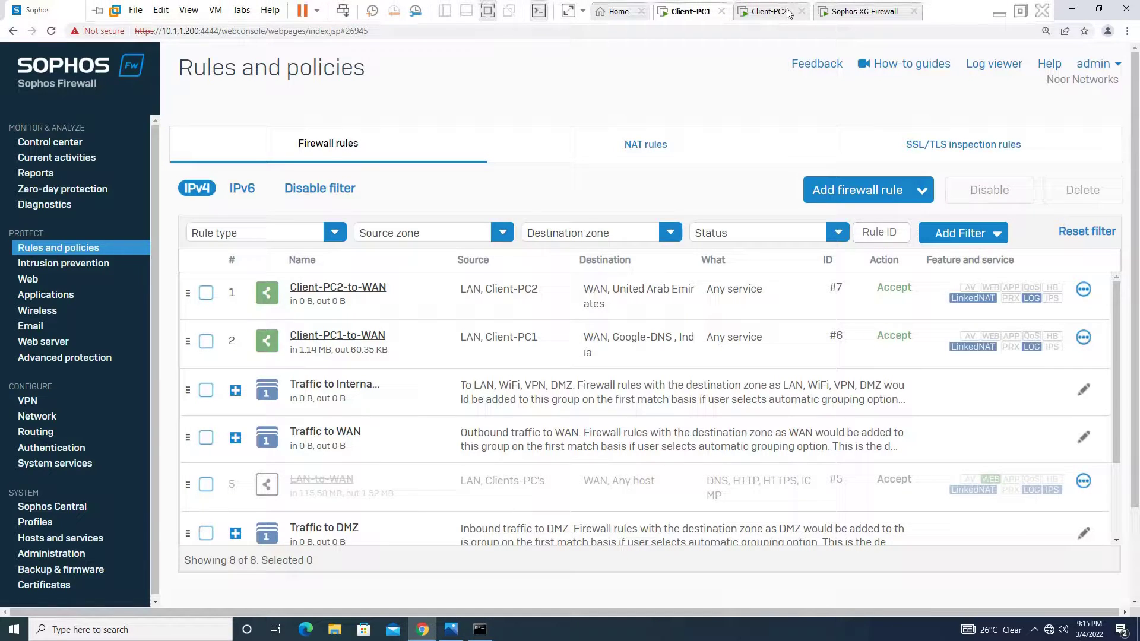
Switch to the Client-PC2 virtual machine and load etisalat.ae in Microsoft Edge to test access to a UAE site.
{"action": "left_click", "coordinate": [787, 12]}
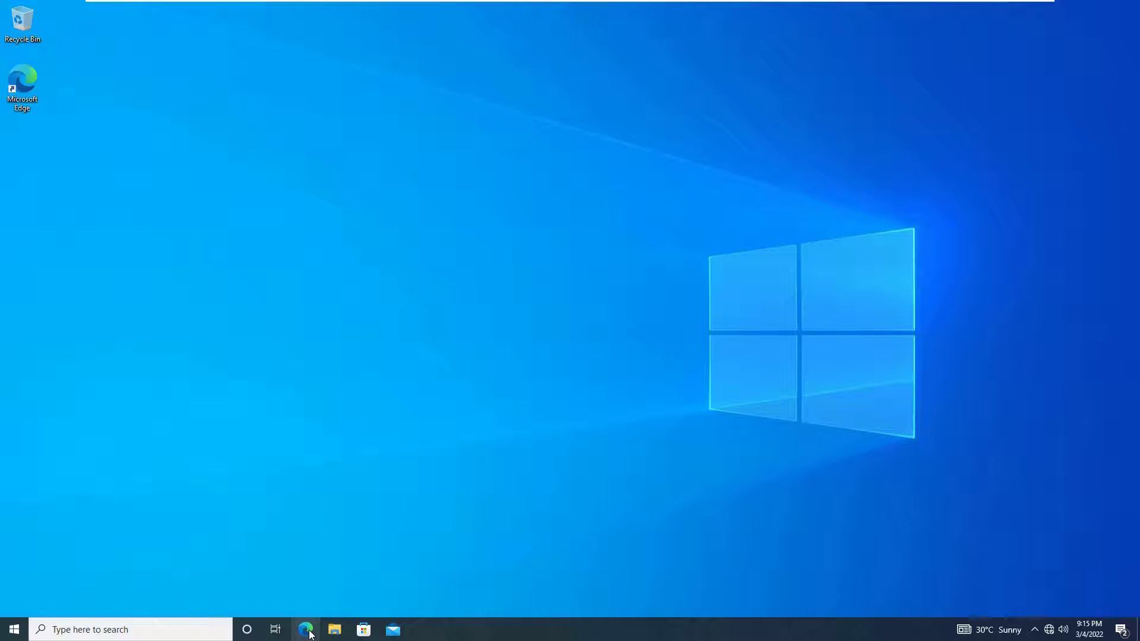
{"action": "left_click", "coordinate": [309, 634]}
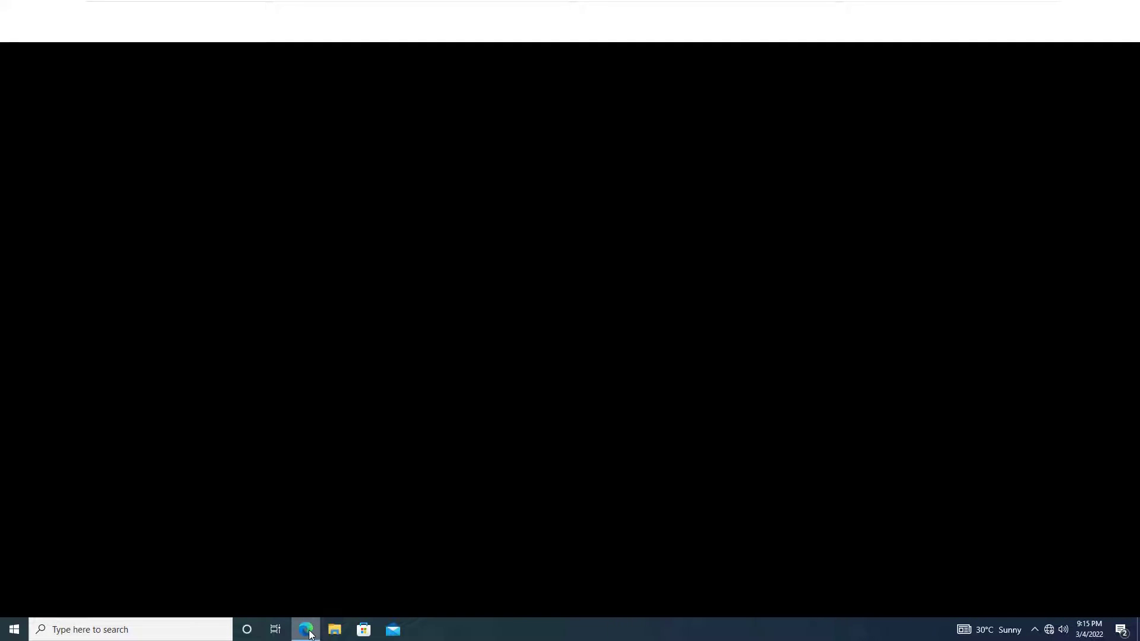
{"action": "type", "text": "e"}
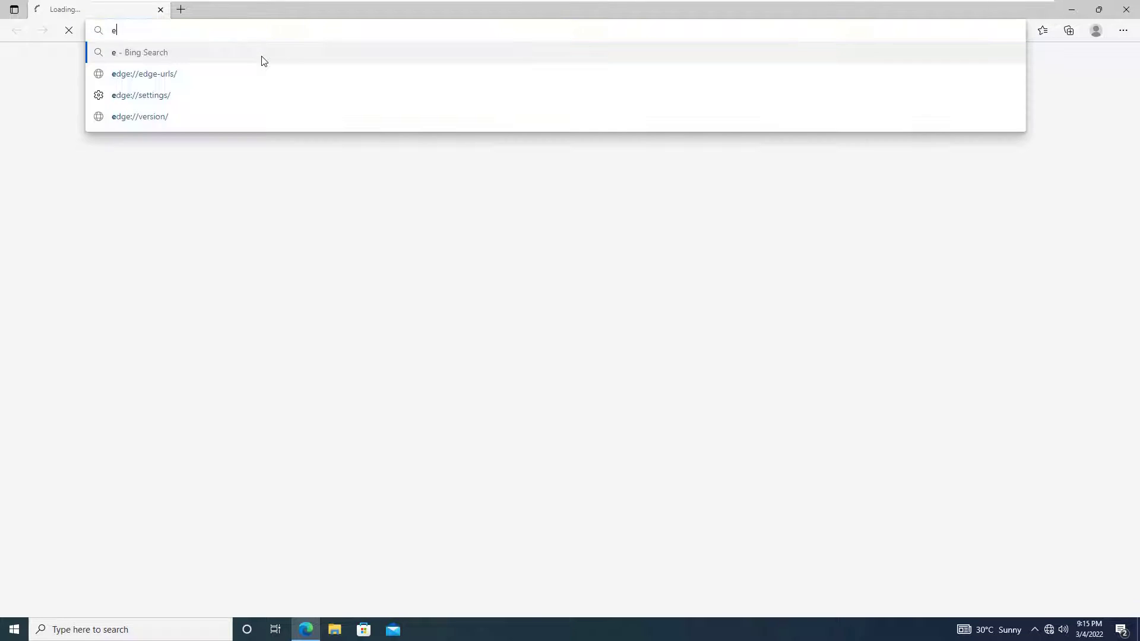
{"action": "type", "text": "tisalat.ae"}
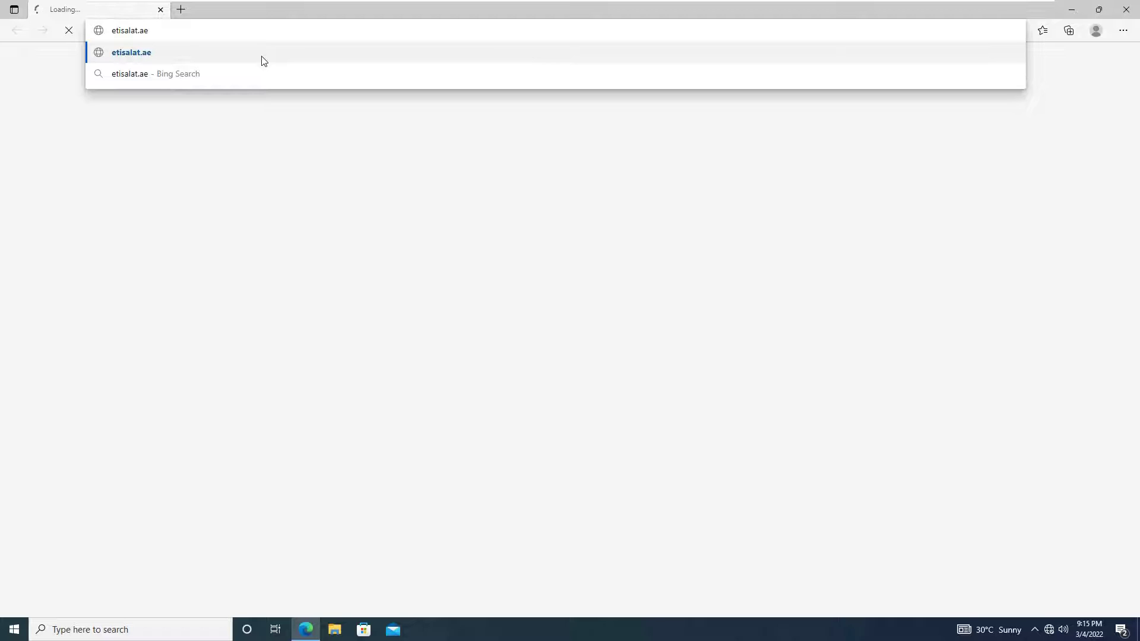
{"action": "key", "text": "Return"}
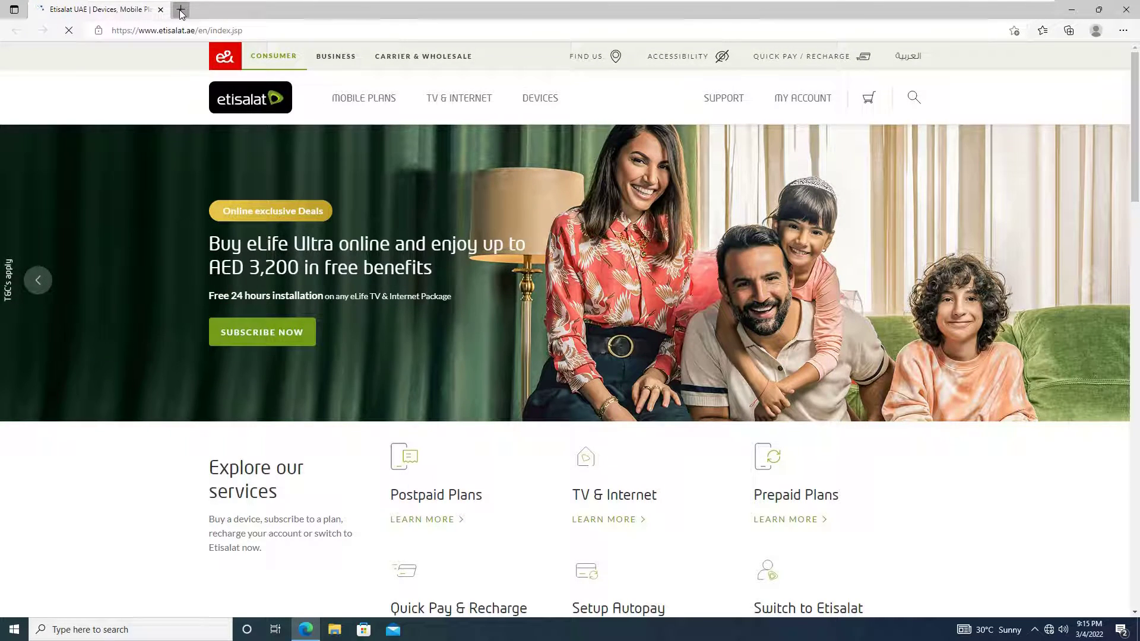
Try to load google.ae in a second browser tab, check the Etisalat page, and close the google.ae tab.
{"action": "left_click", "coordinate": [181, 10]}
{"action": "type", "text": "google.ae"}
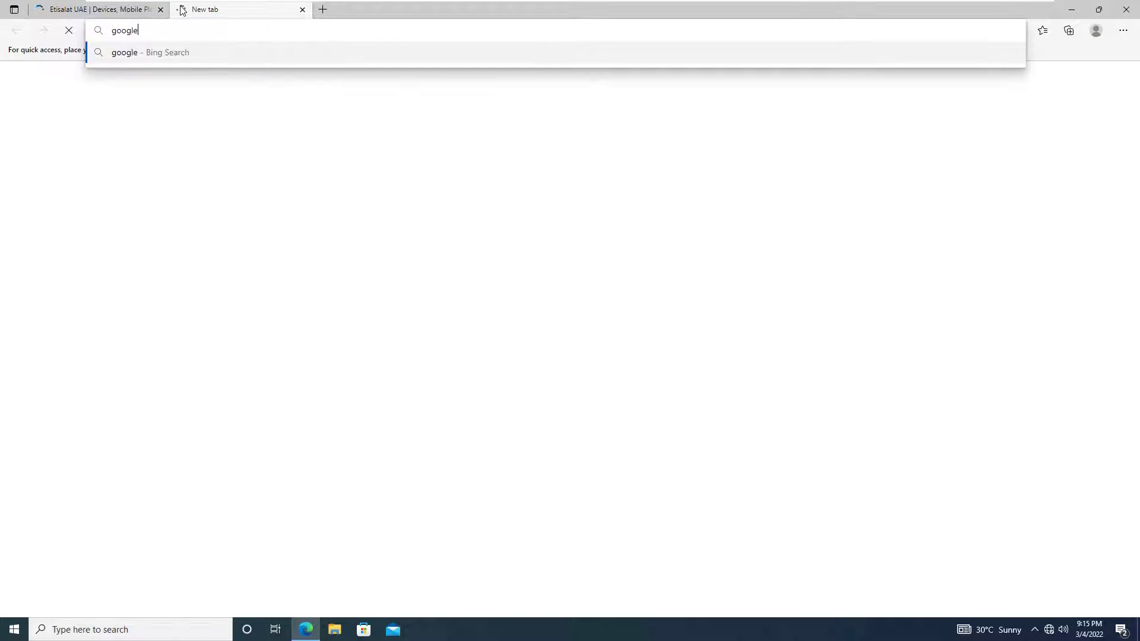
{"action": "key", "text": "Return"}
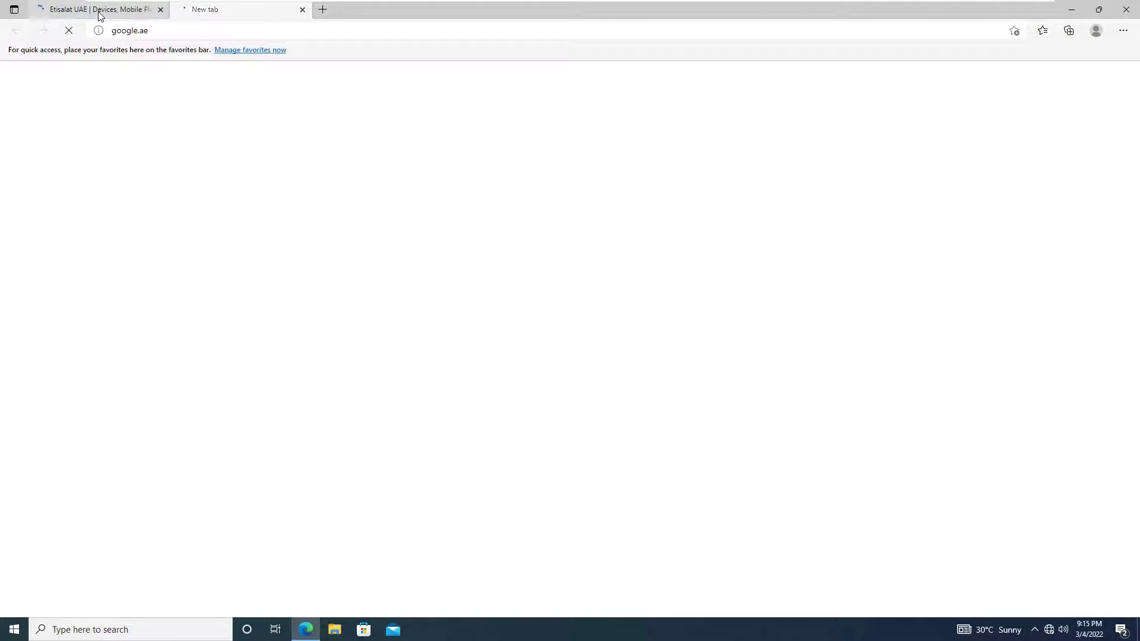
{"action": "left_click", "coordinate": [101, 13]}
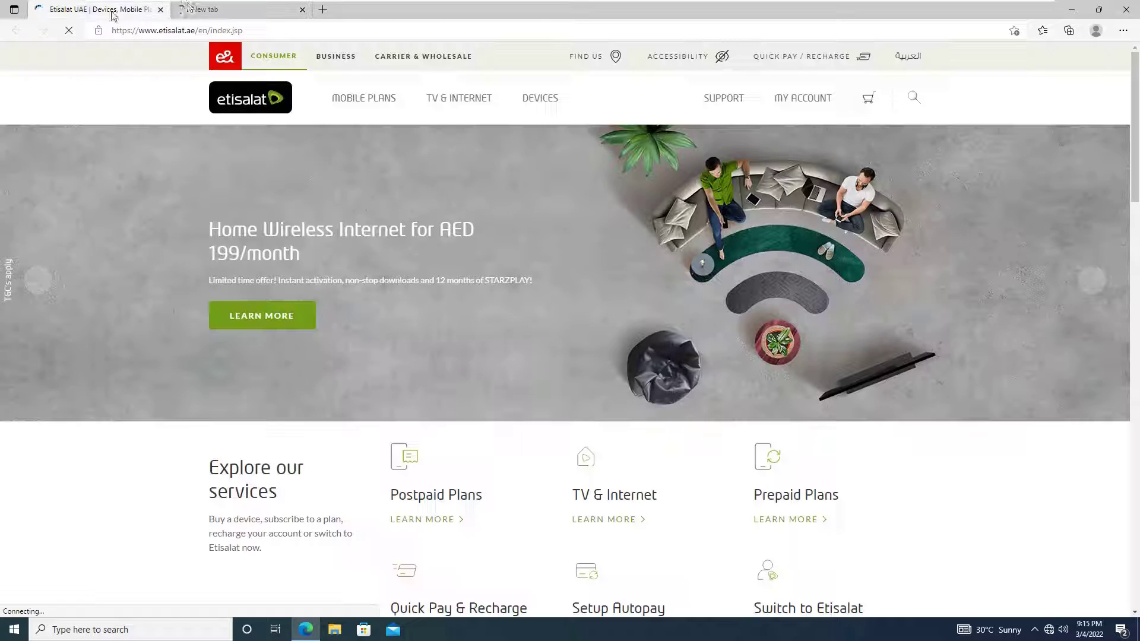
{"action": "left_click", "coordinate": [300, 10]}
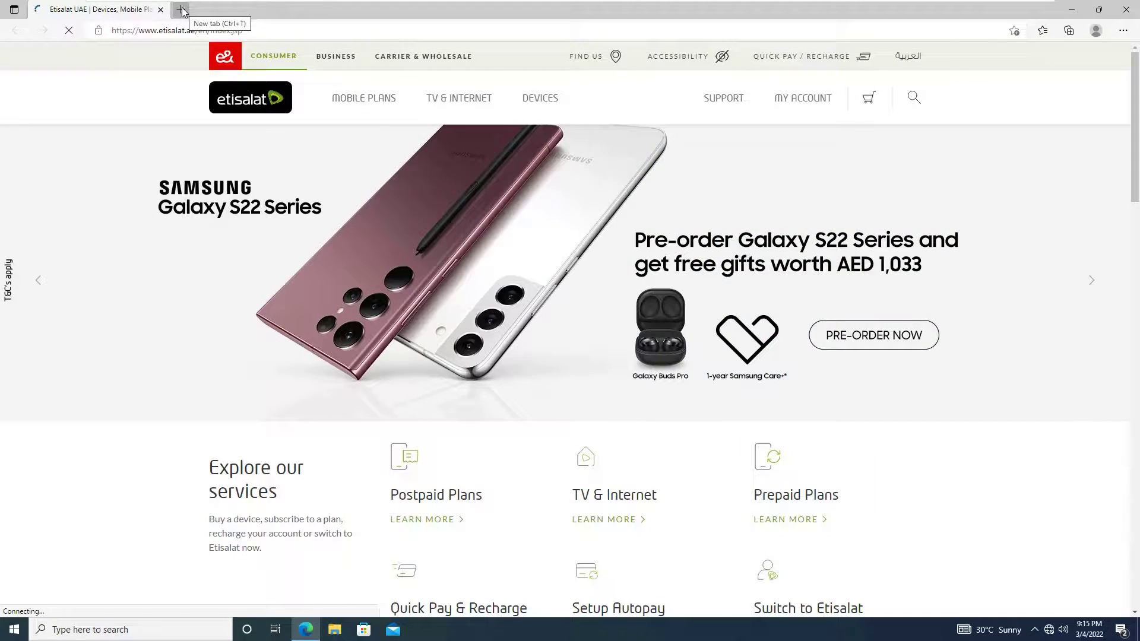
{"action": "left_click", "coordinate": [183, 10]}
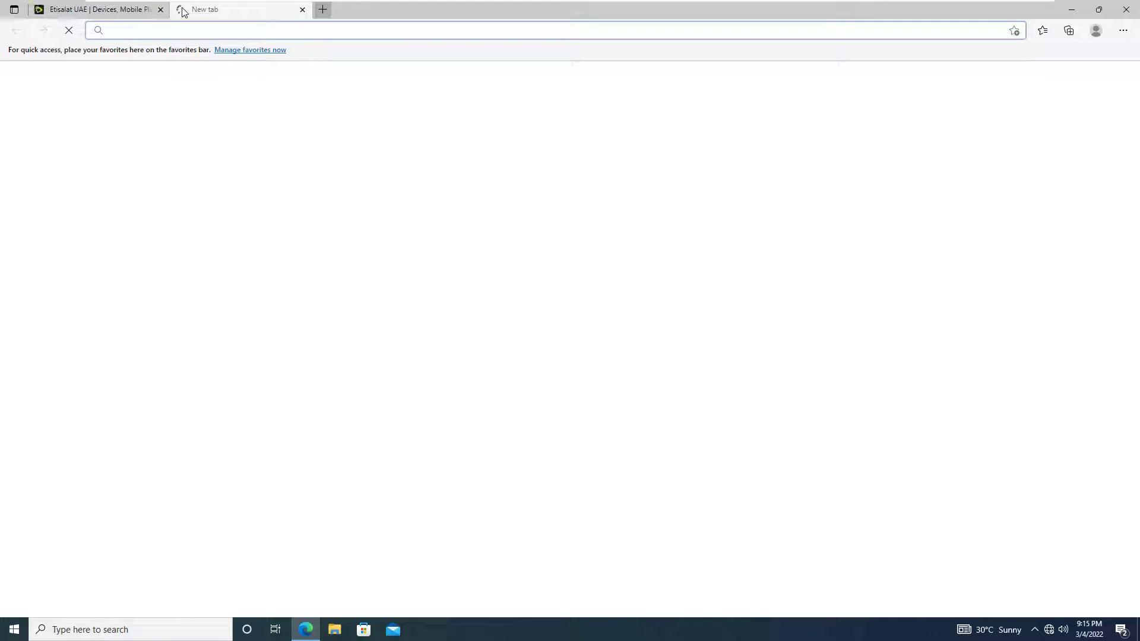
{"action": "type", "text": "www.m"}
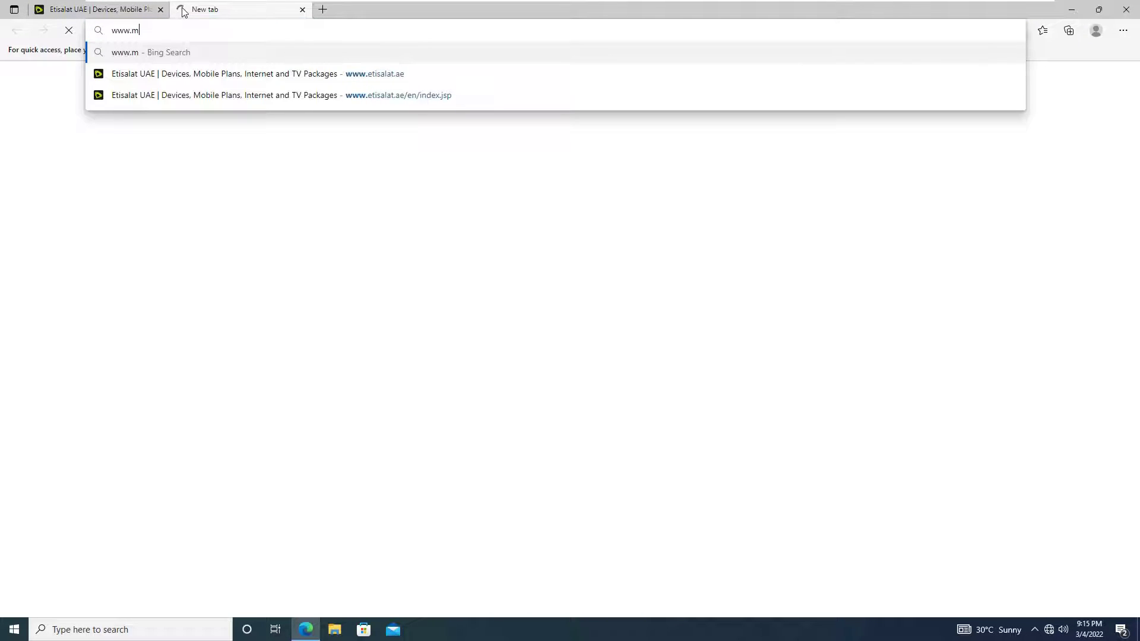
{"action": "type", "text": "u.ac.in"}
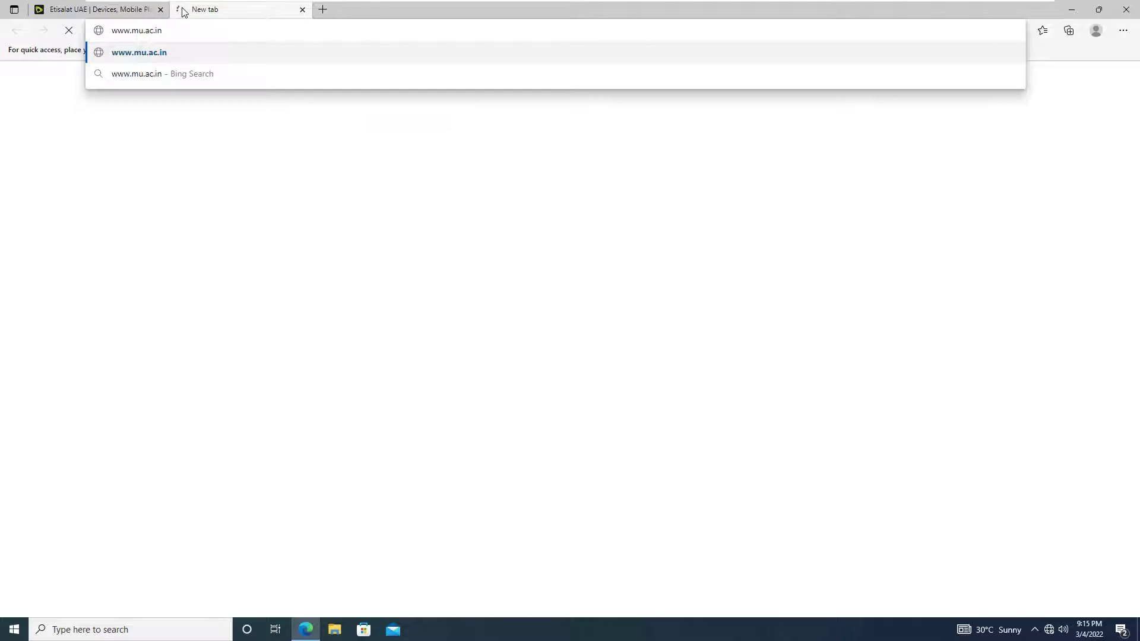
{"action": "key", "text": "Return"}
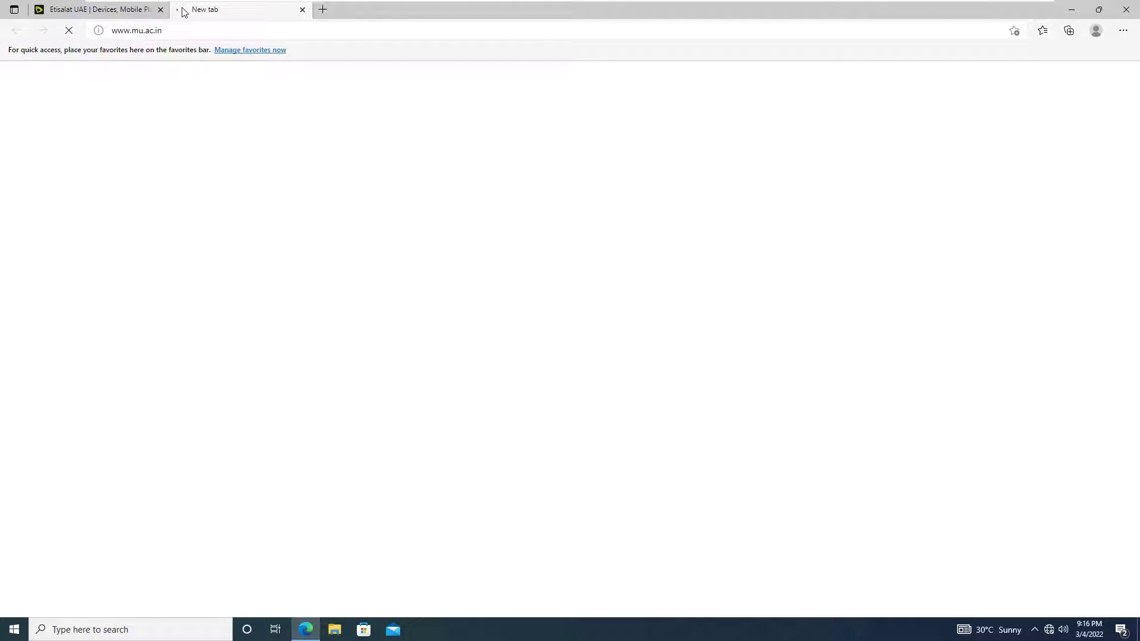
{"action": "left_click", "coordinate": [122, 12]}
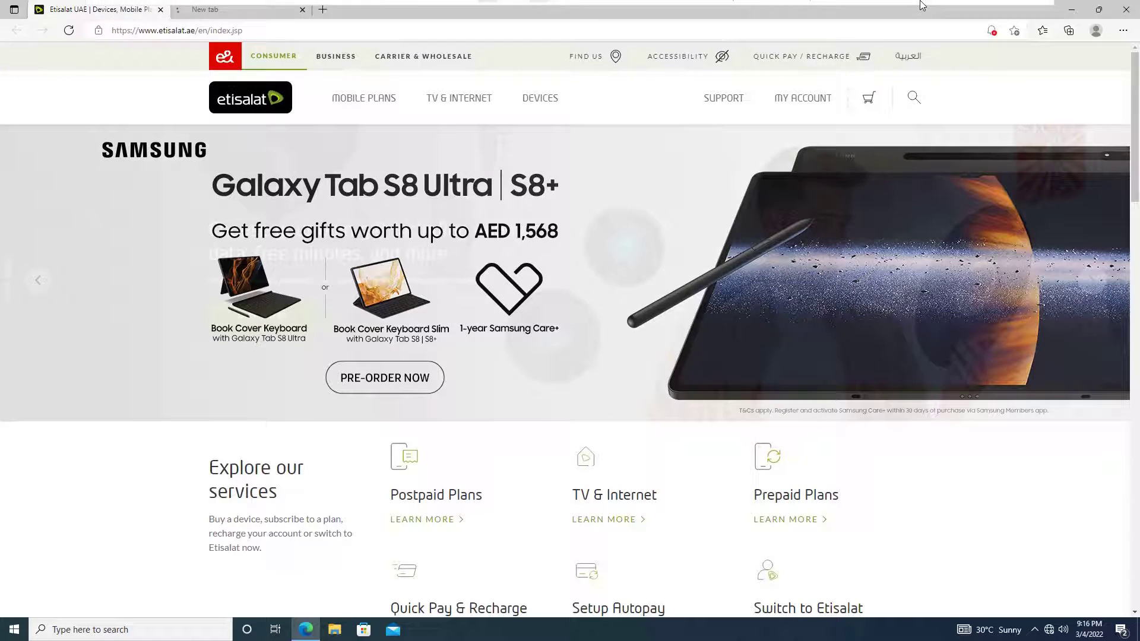
Switch back to the Client-PC1 virtual machine to review the firewall rules list.
{"action": "mouse_move", "coordinate": [921, 4]}
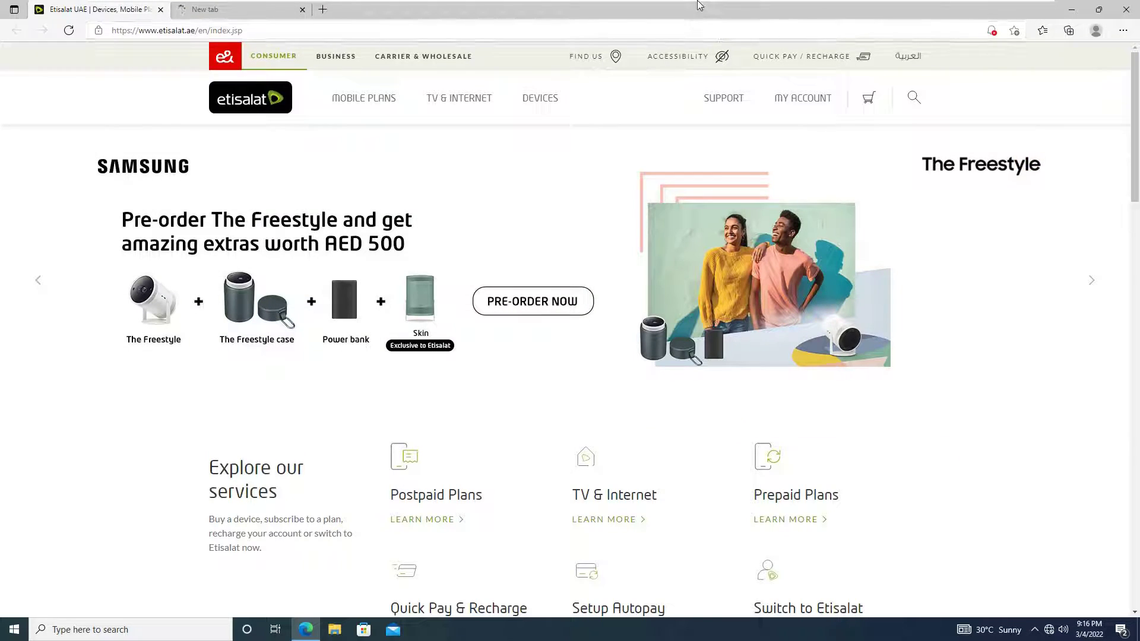
{"action": "left_click", "coordinate": [699, 12]}
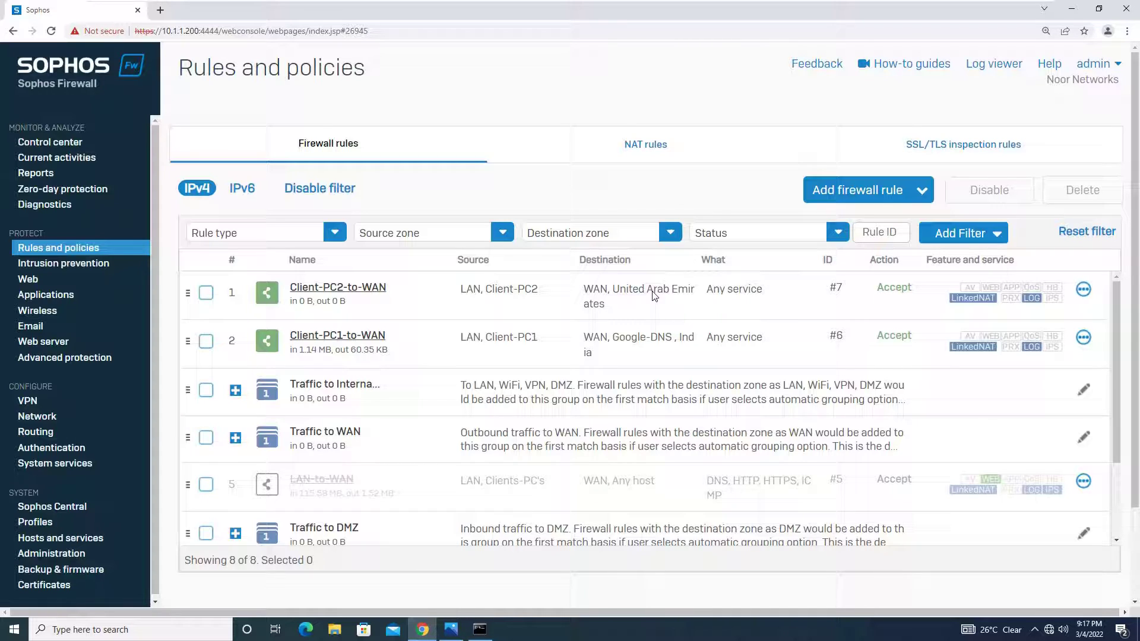
{"action": "mouse_move", "coordinate": [877, 5]}
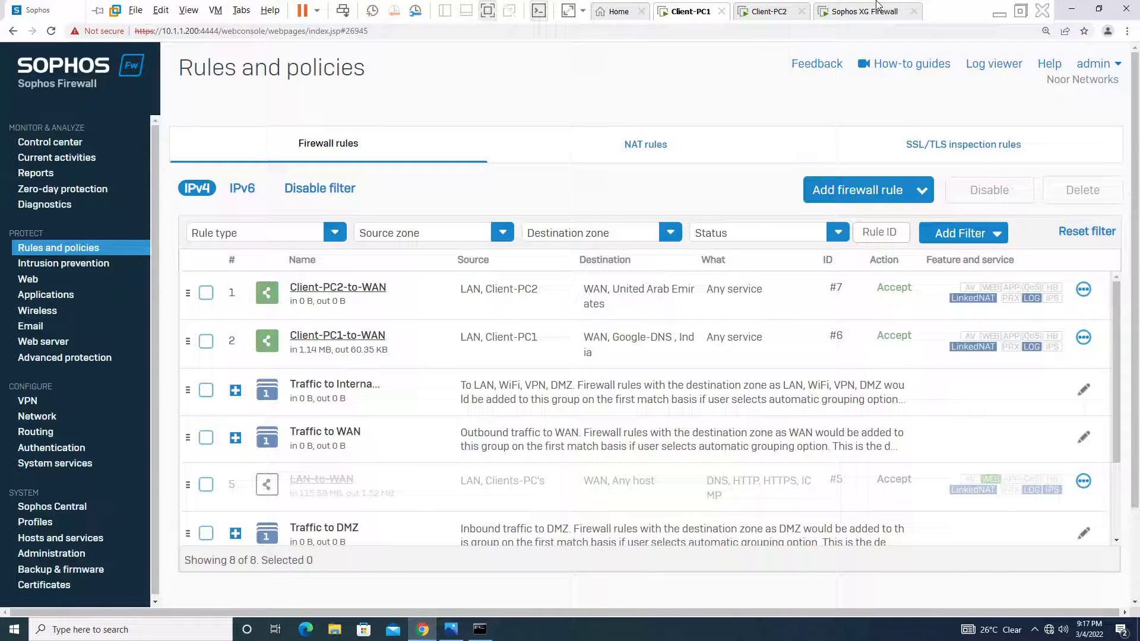